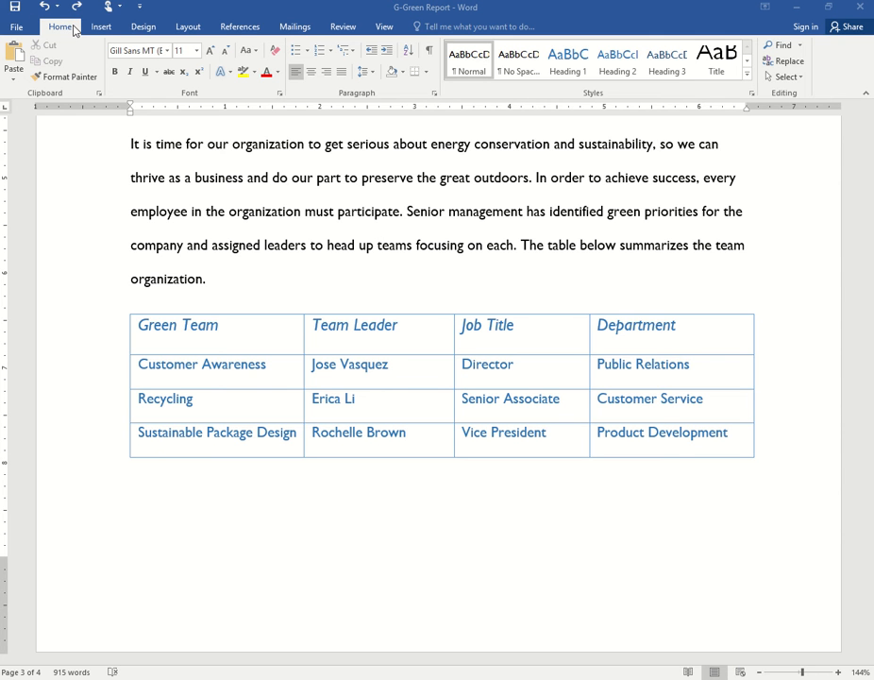
Step: List the document's headings in the Navigation pane and go to the word "conservation" in the Green Teams section
click(781, 47)
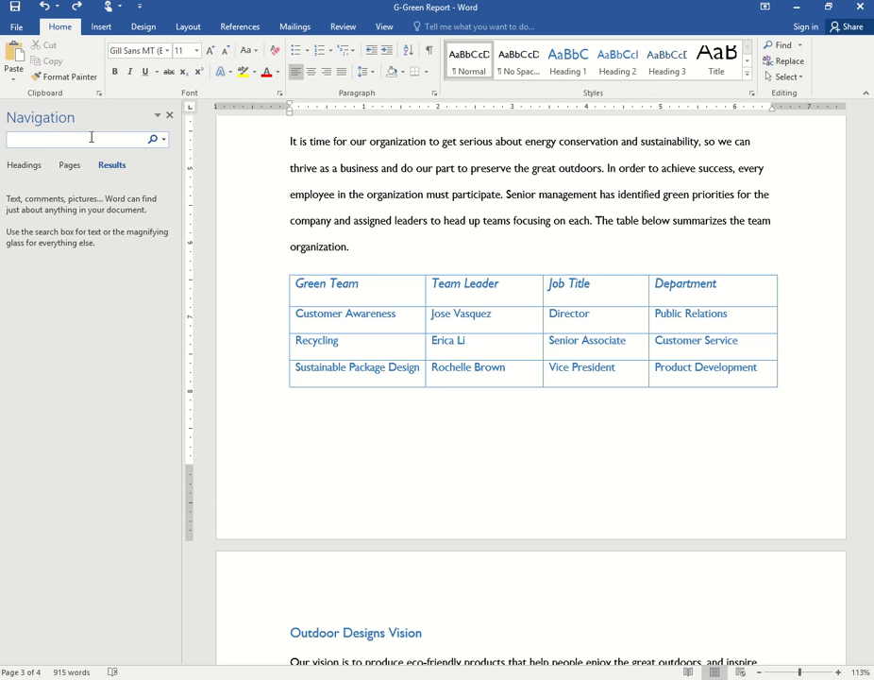
click(25, 166)
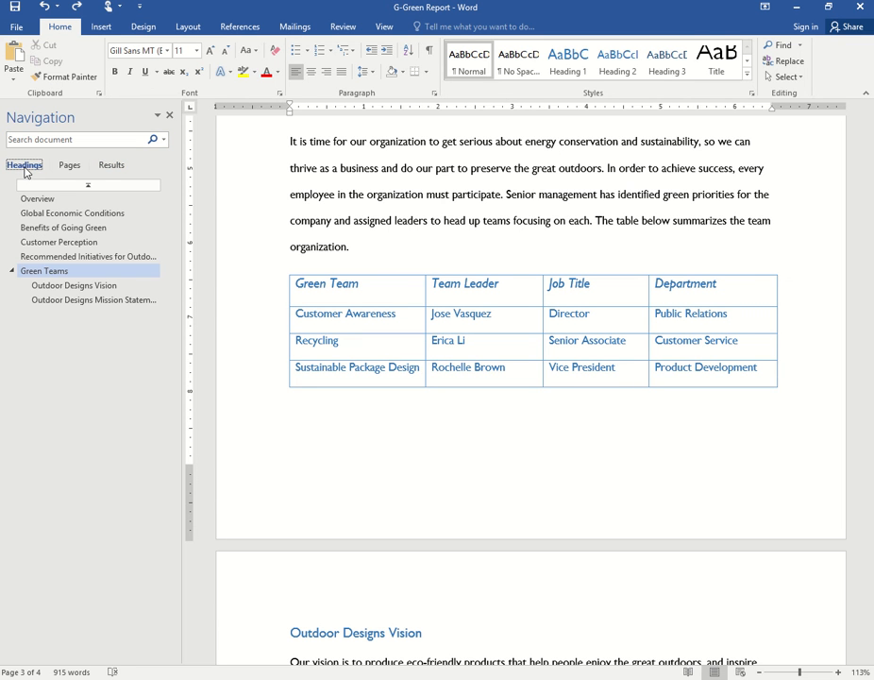
click(68, 274)
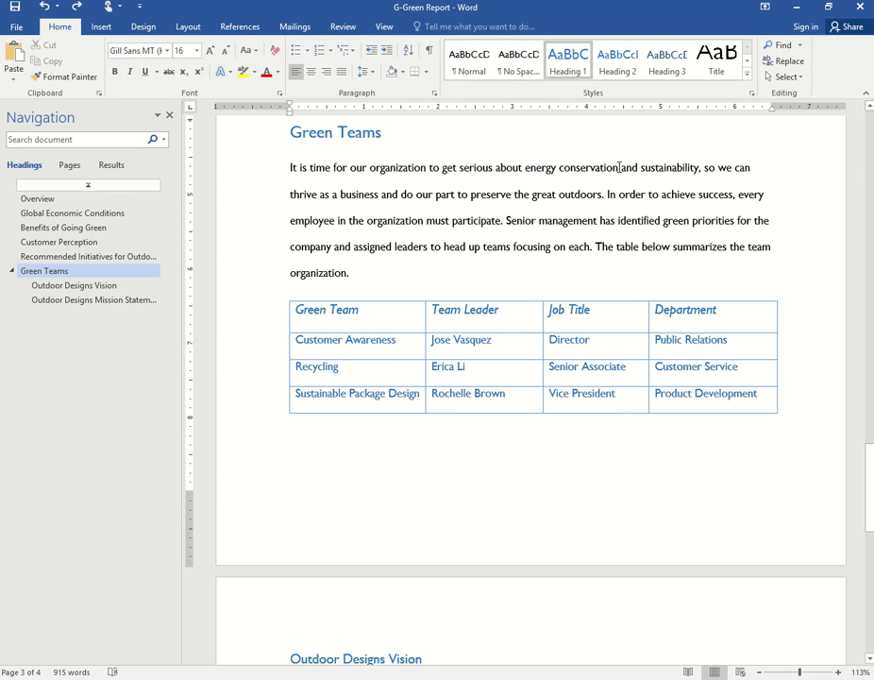
click(619, 168)
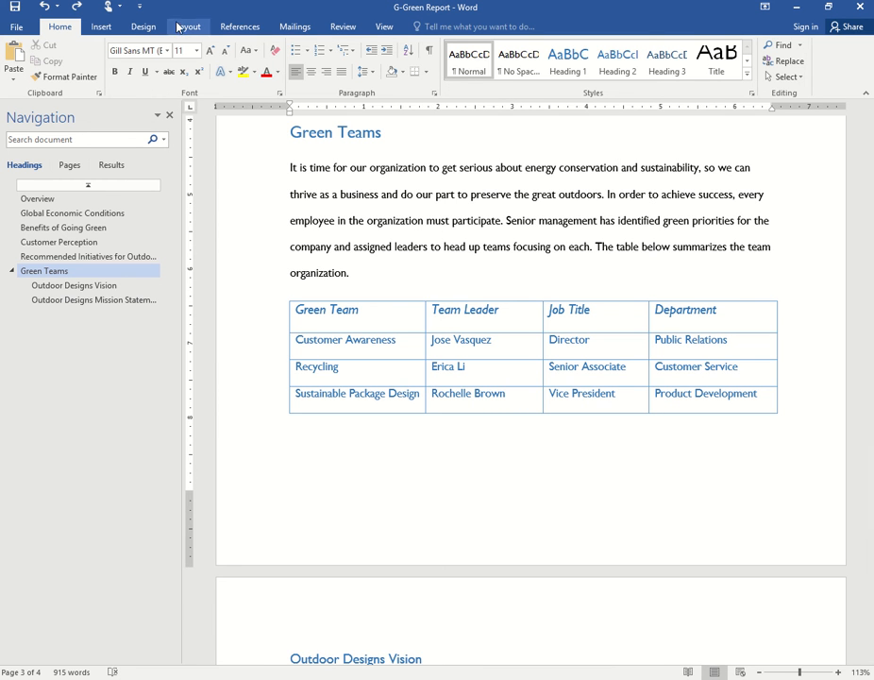
Step: Set the document's citation and bibliography style to MLA Seventh Edition
click(248, 28)
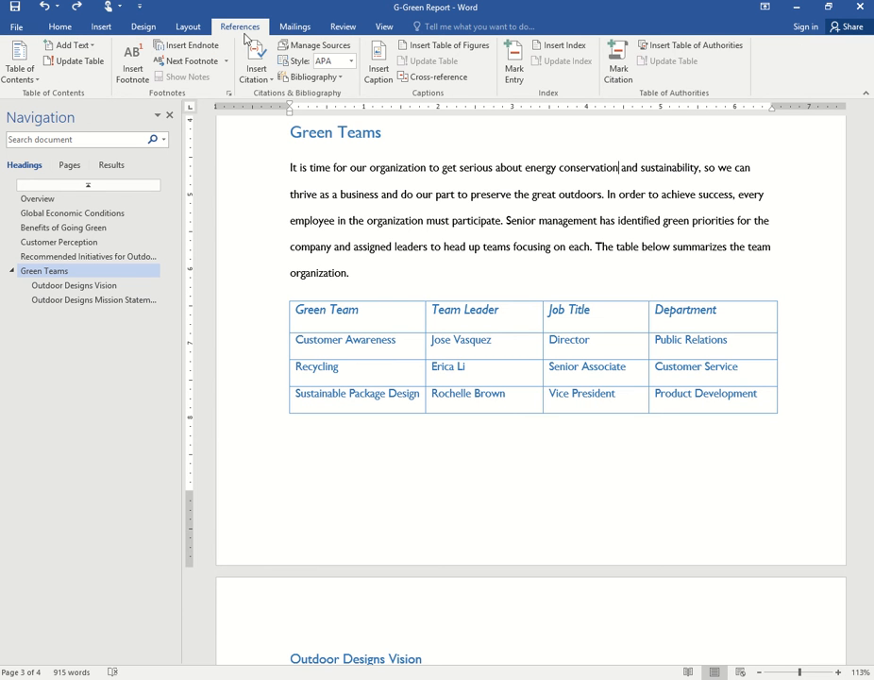
click(351, 62)
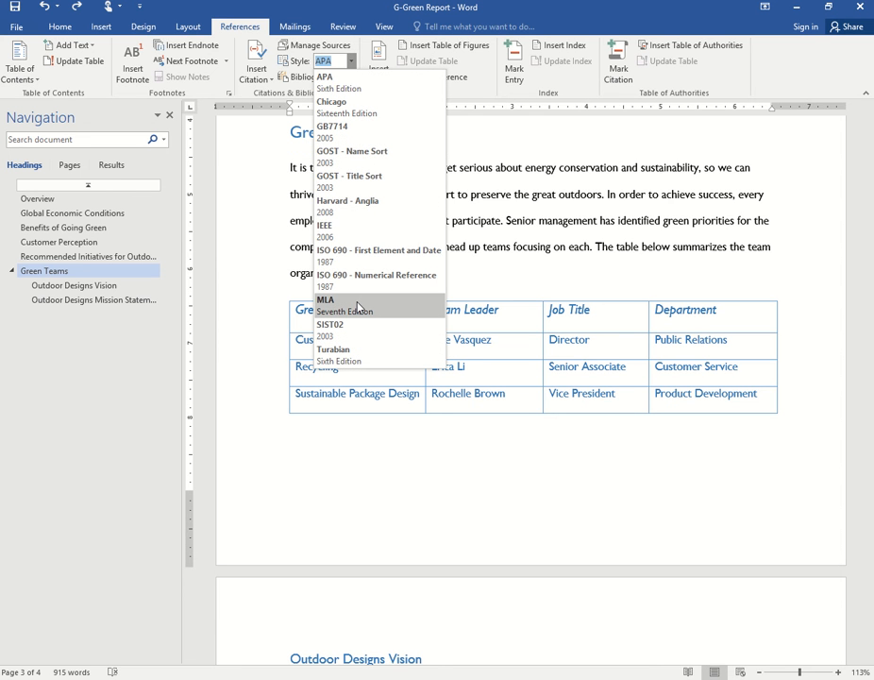
click(357, 306)
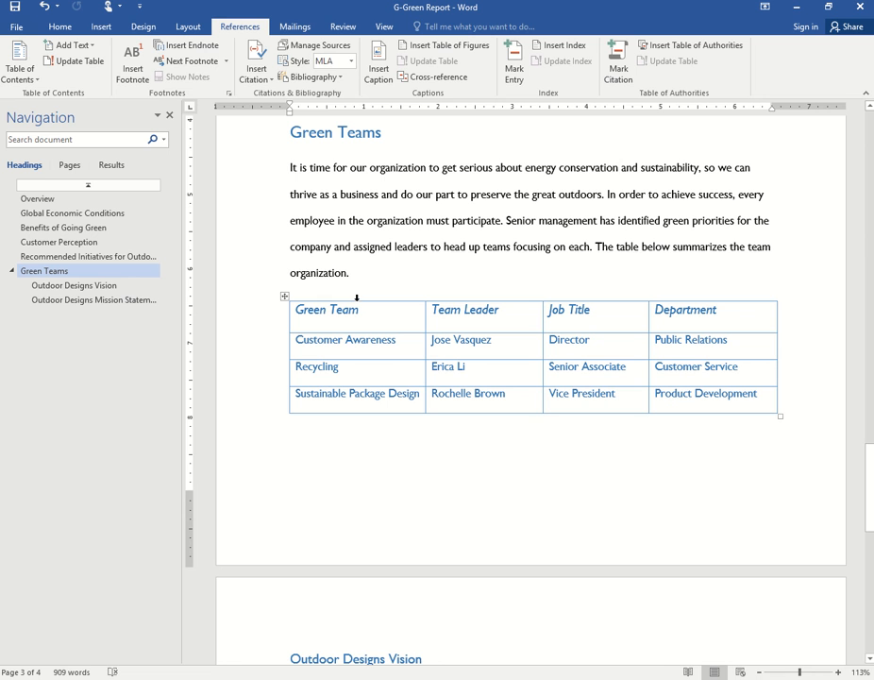
Step: Insert a footnote after "conservation" in the Green Teams paragraph reading "This year's efforts resulted in a 15% reduction in energy costs."
click(619, 167)
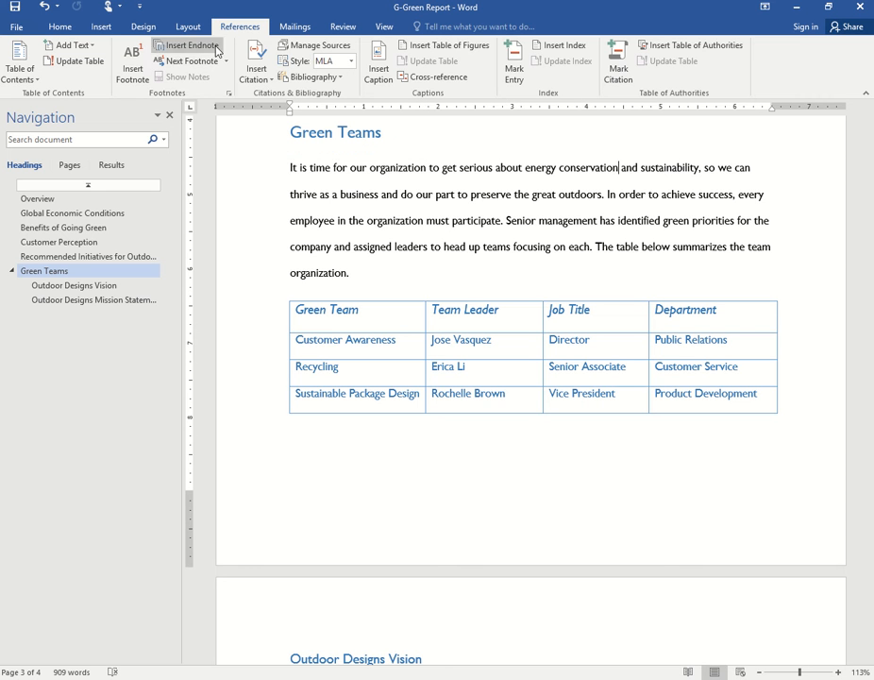
click(138, 78)
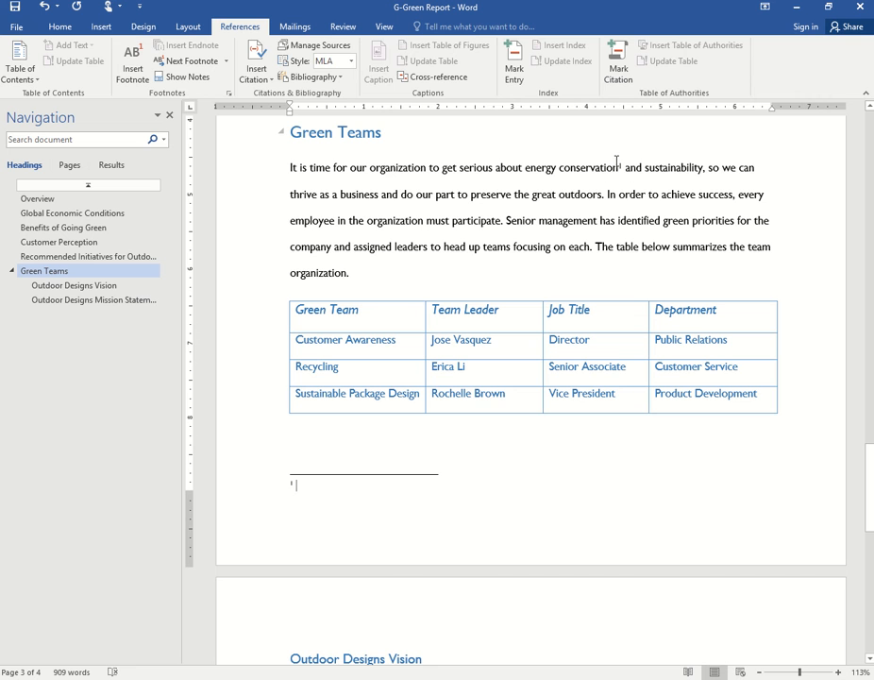
mouse_move(620, 164)
text(Th)
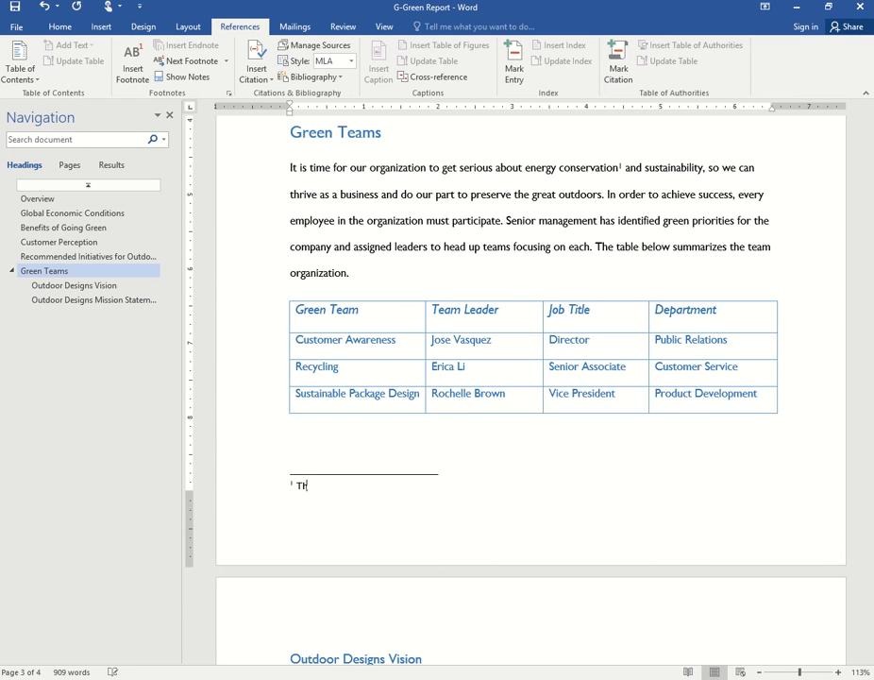
text(is year's efforts resulted in a 15% )
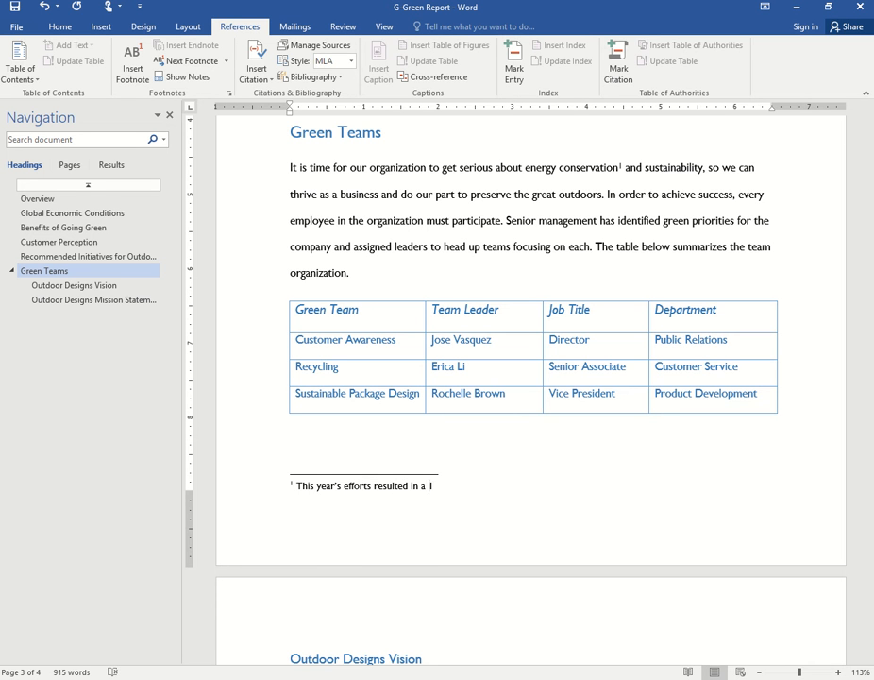
text(reduction in energy costs)
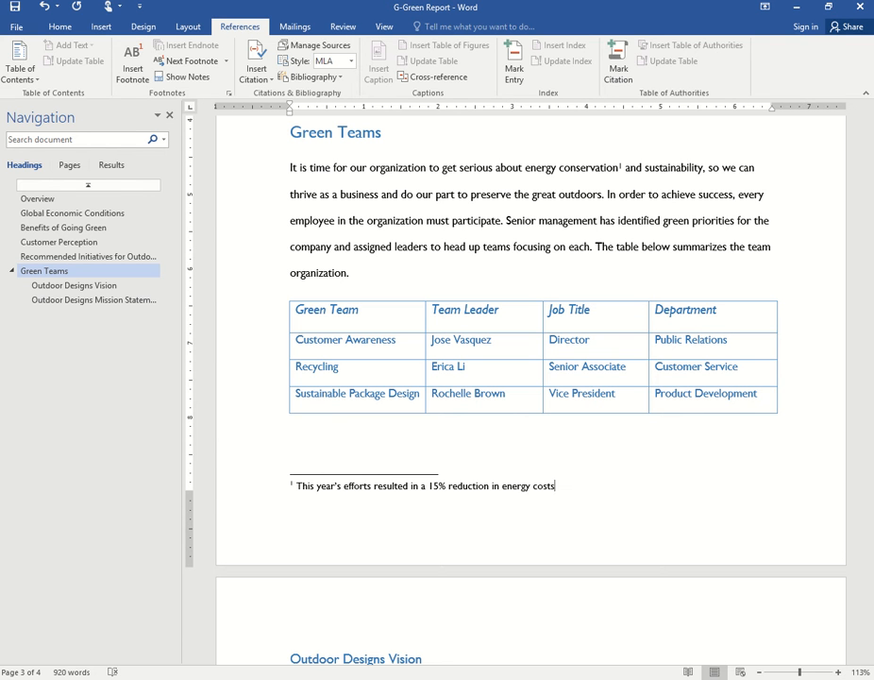
text(.)
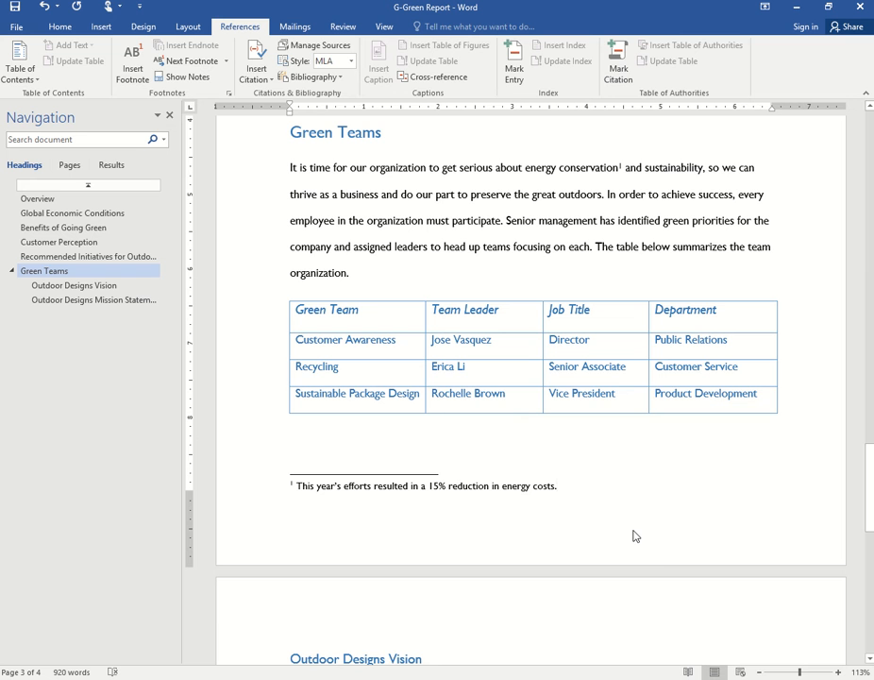
Step: Start a new citation source after the quotation ending "from recycled materials" in the Customer Perception section
click(84, 245)
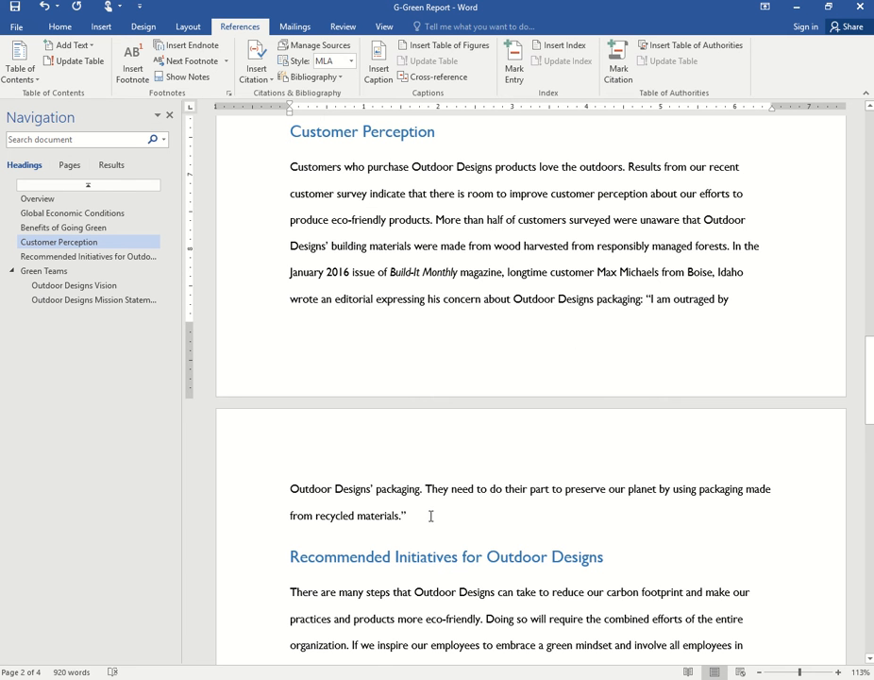
scroll(432, 515, down, 2)
scroll(413, 408, down, 2)
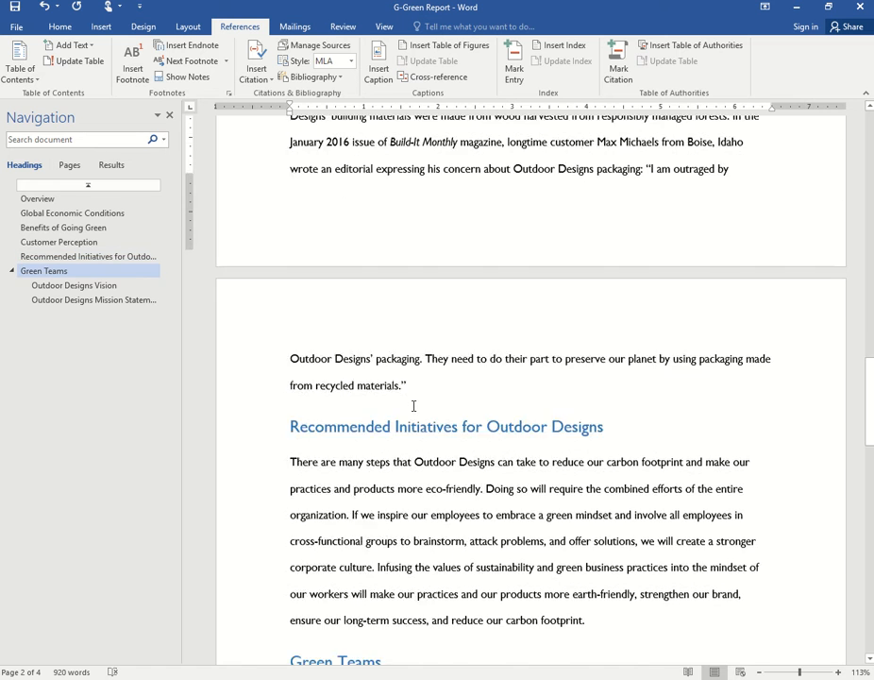
click(420, 328)
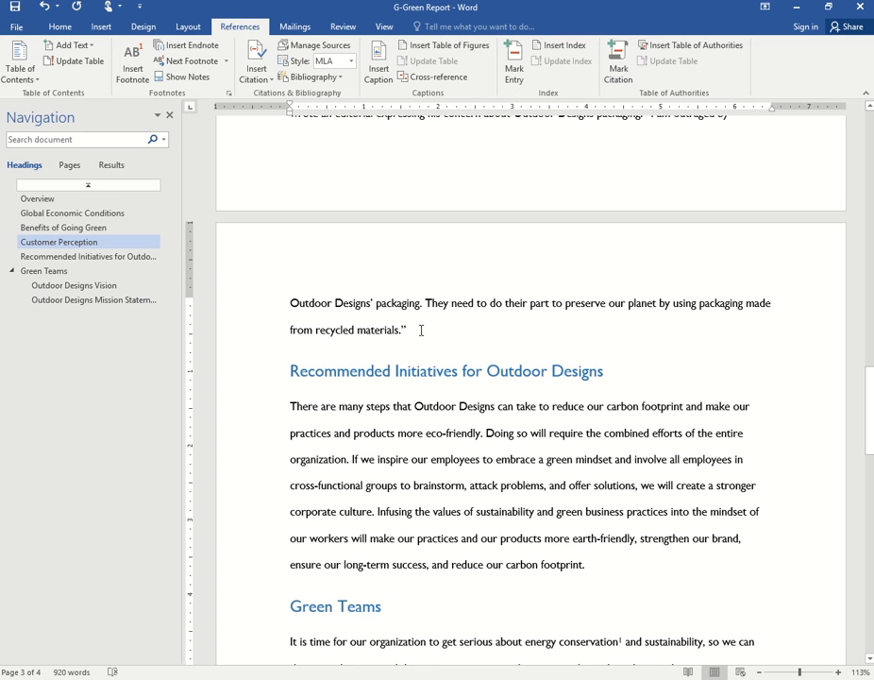
click(268, 79)
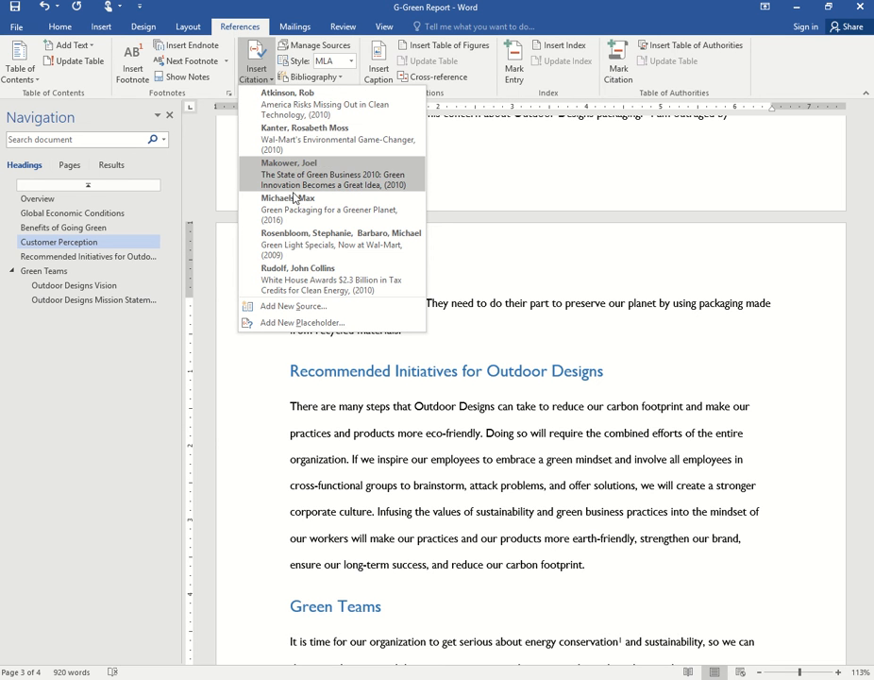
click(293, 307)
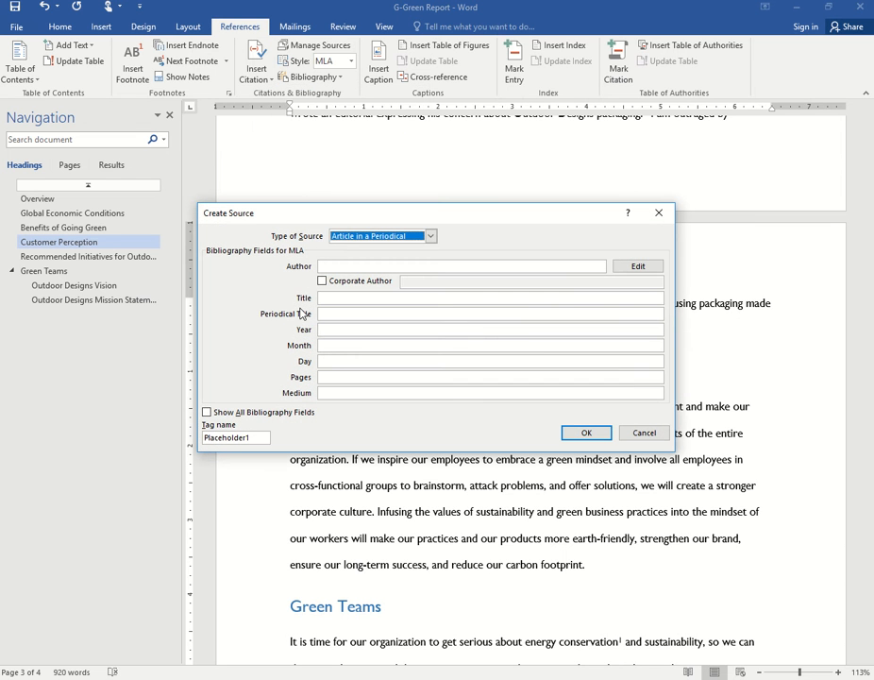
Step: Keep Article in a Periodical as the source type and enter the author's full name and the title "Green Packaging for a Greener Planet"
click(396, 268)
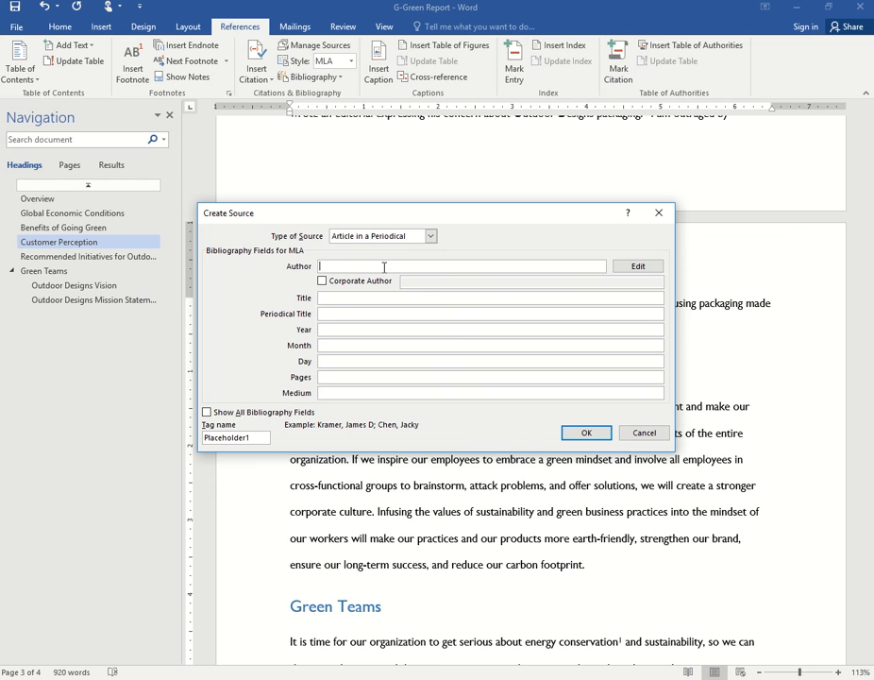
click(431, 237)
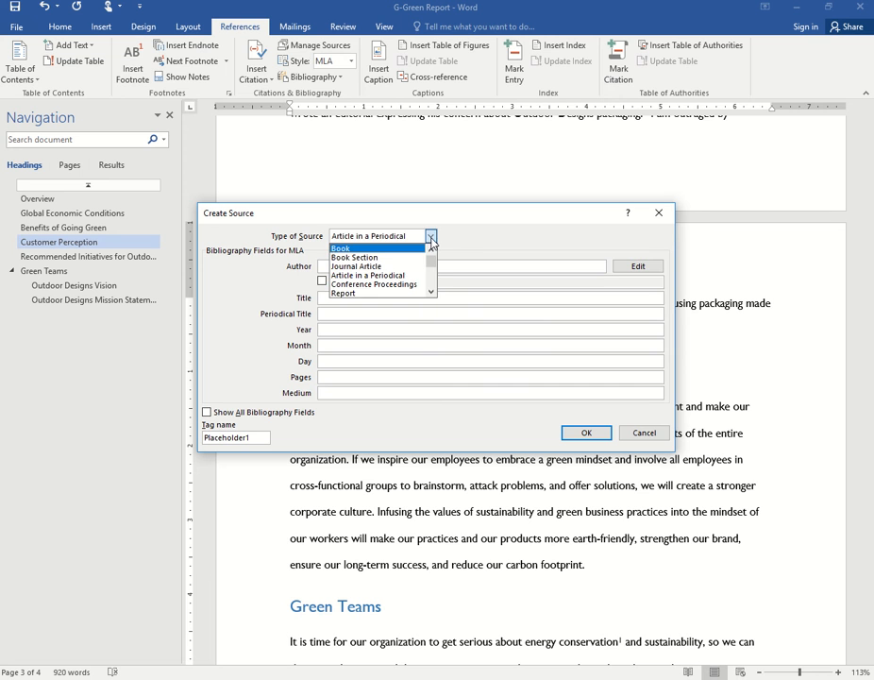
click(430, 237)
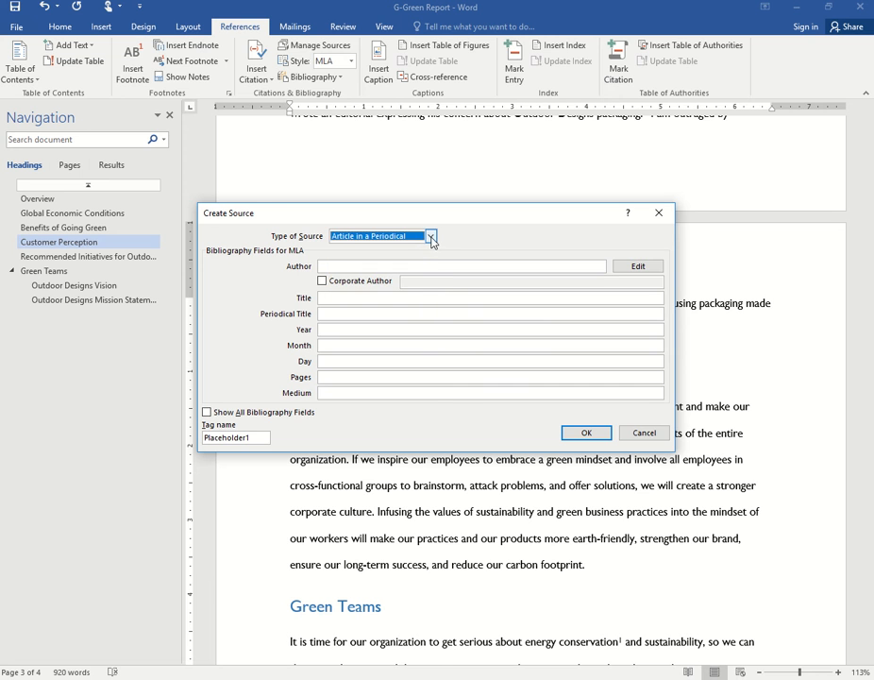
click(379, 267)
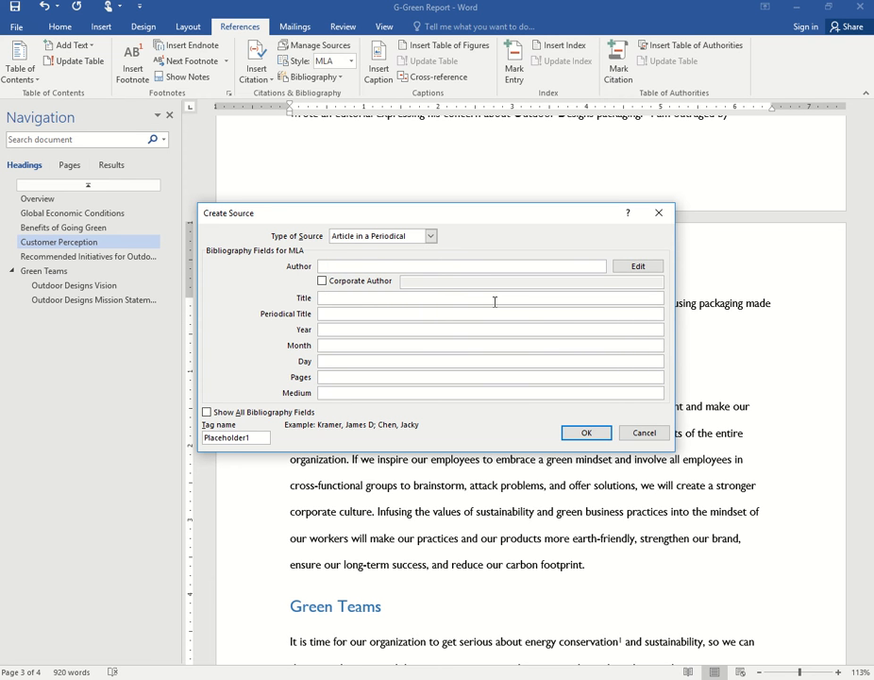
text(Ma)
text(x Miche)
text(als)
click(376, 296)
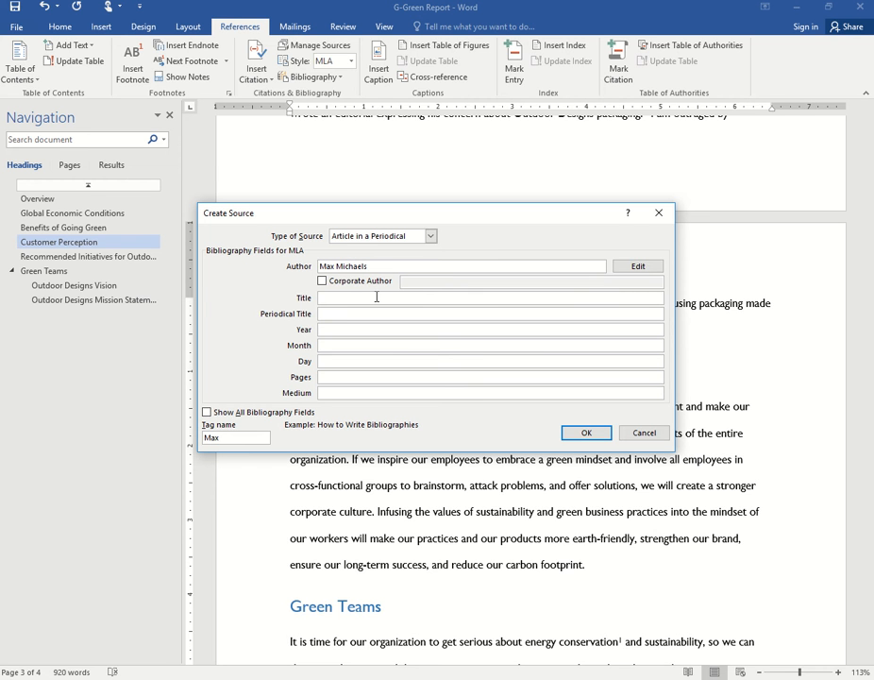
text(Green Packaging for a Greener Planet)
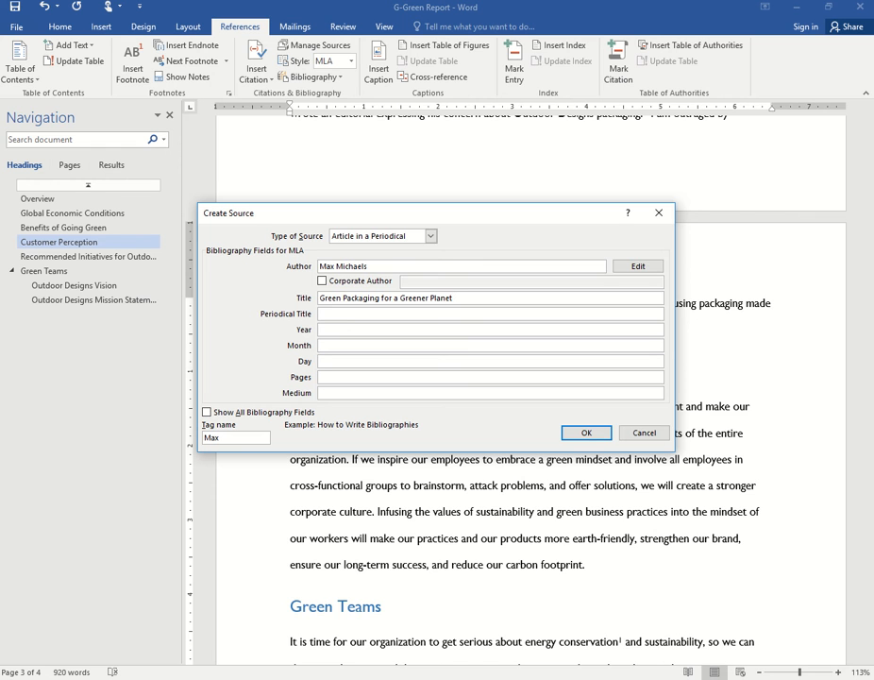
Step: Enter "Build-It Monthly" as the source's periodical title and 2016 as its year
key(Tab)
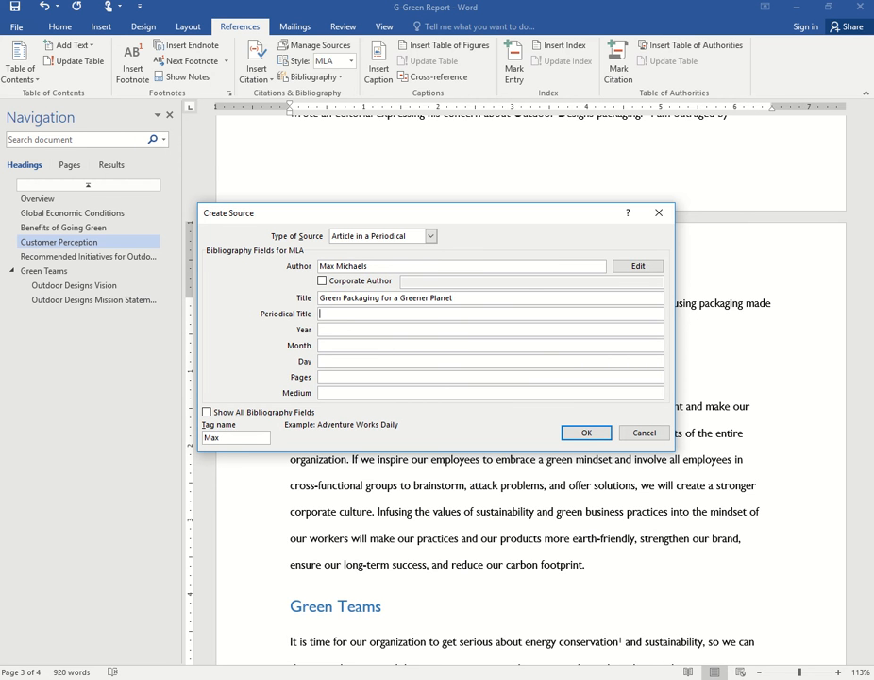
text(Build-It Monthly)
key(Tab)
text(2016)
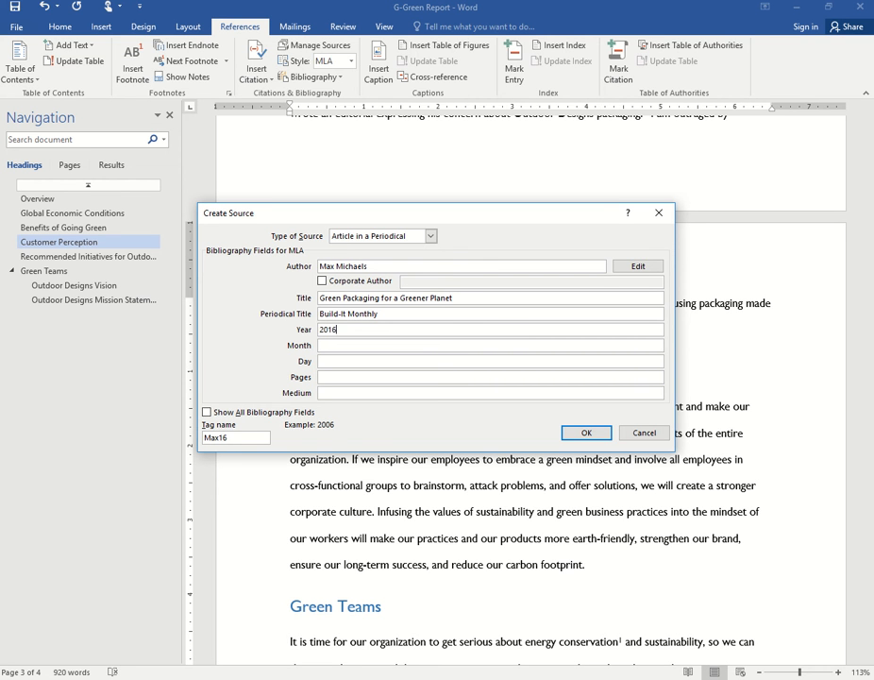
Step: Complete the source with month January, day 5, pages 22-23 and medium Magazine, and insert its citation
key(Tab)
text(January)
key(Tab)
text(5)
key(Tab)
text(22-23)
key(Tab)
text(Magazine)
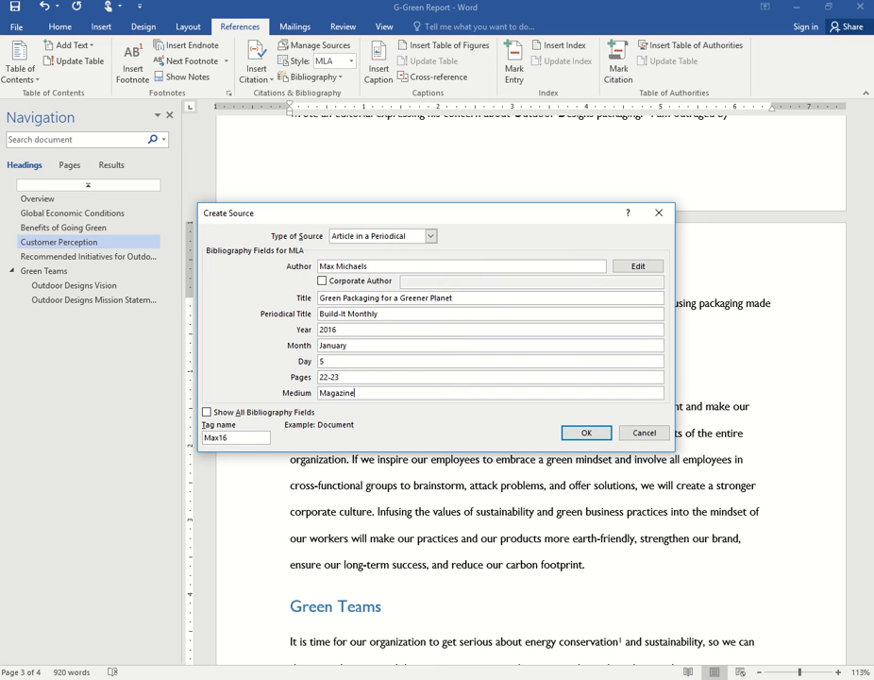
click(585, 433)
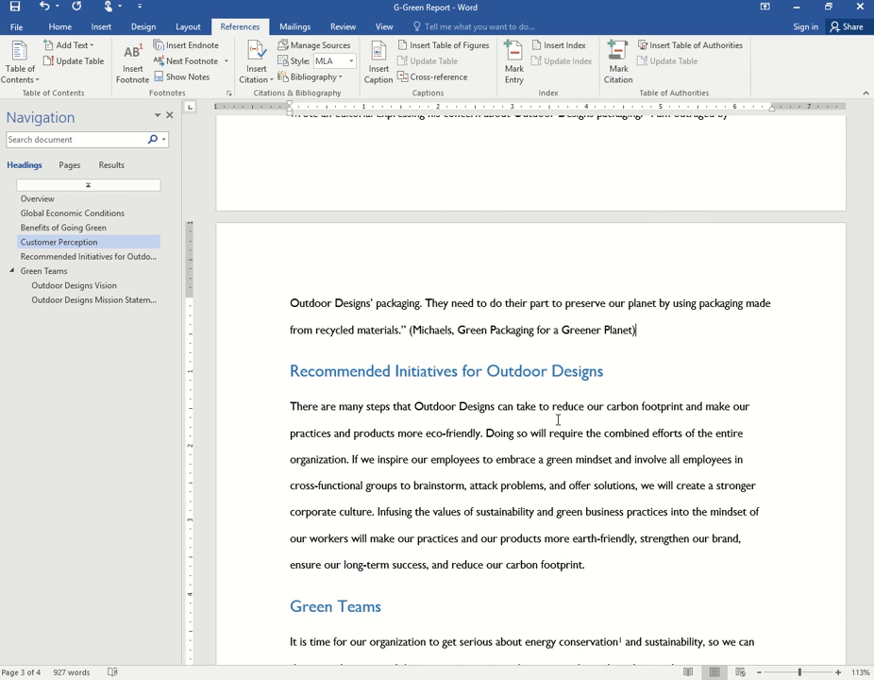
key(Delete)
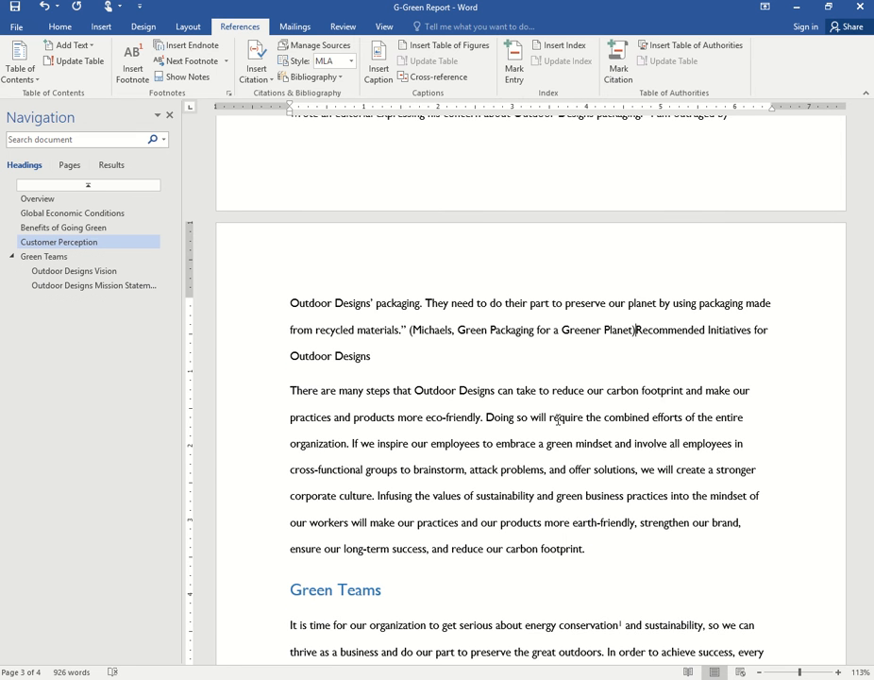
key(ctrl+Delete)
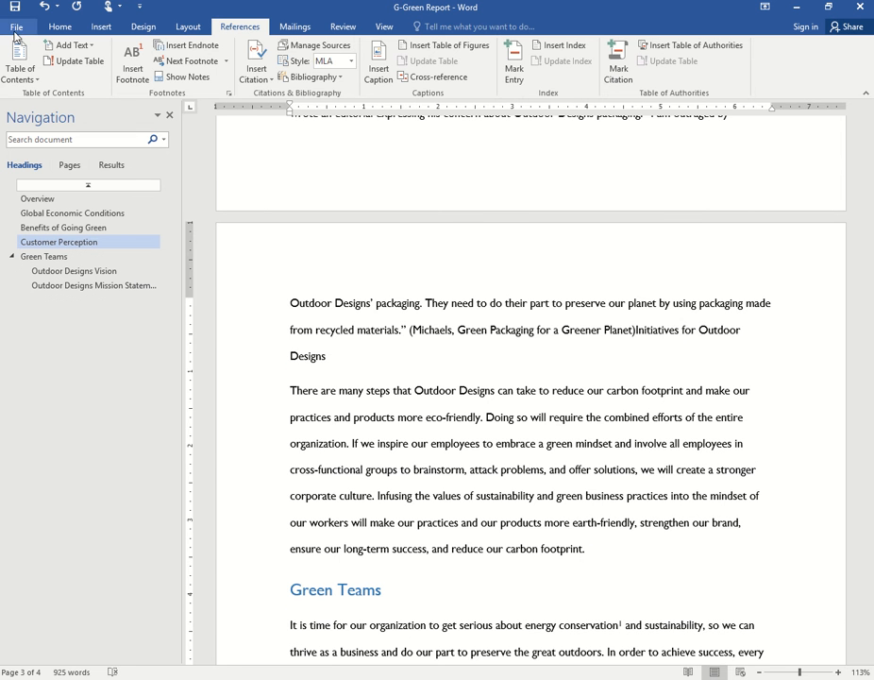
click(43, 8)
key(Return)
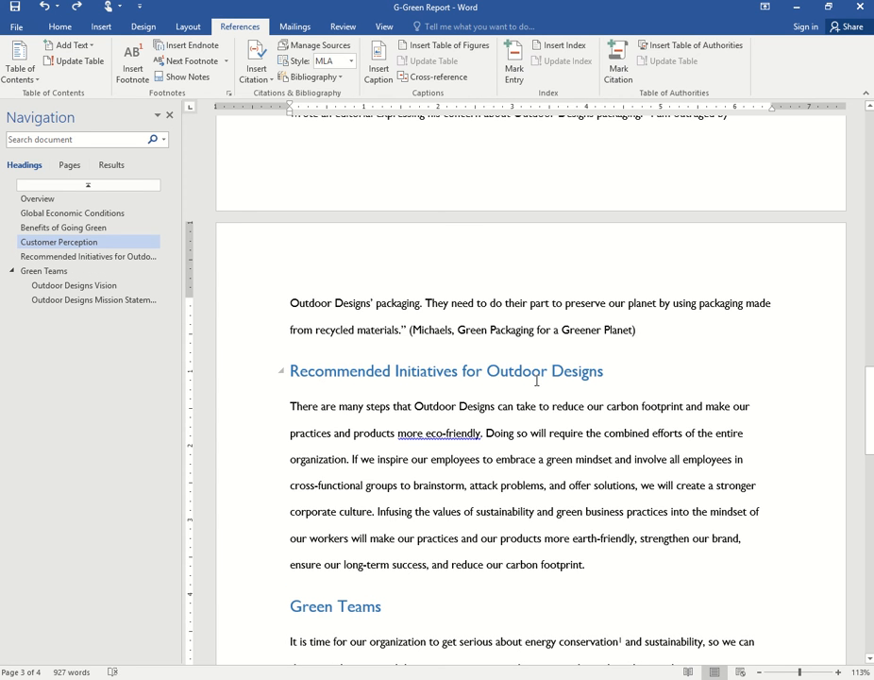
Step: Insert a page break at the end of the document, after the mission statement, to start a new page
key(ctrl+End)
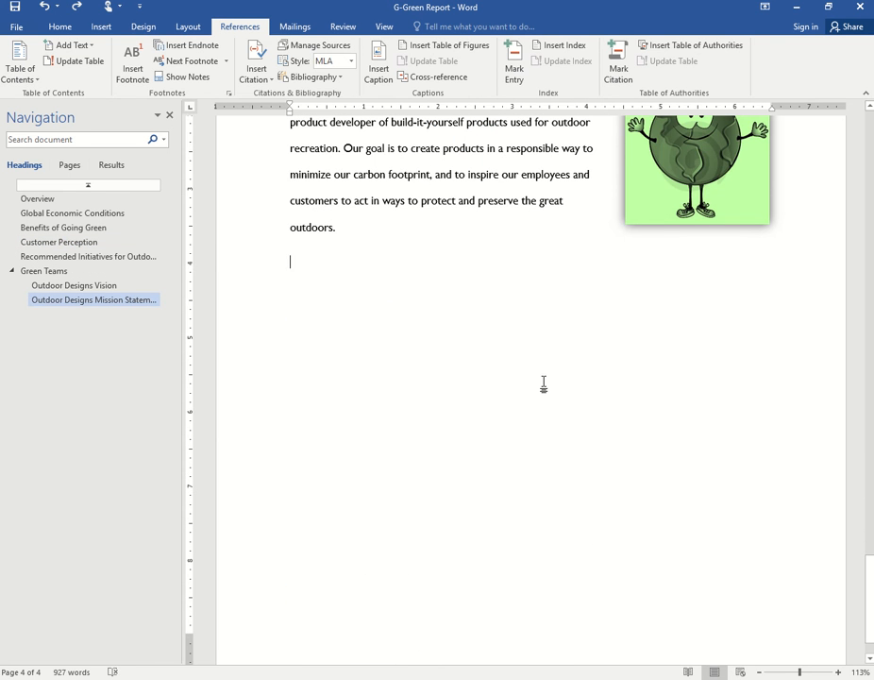
scroll(544, 385, down, 1)
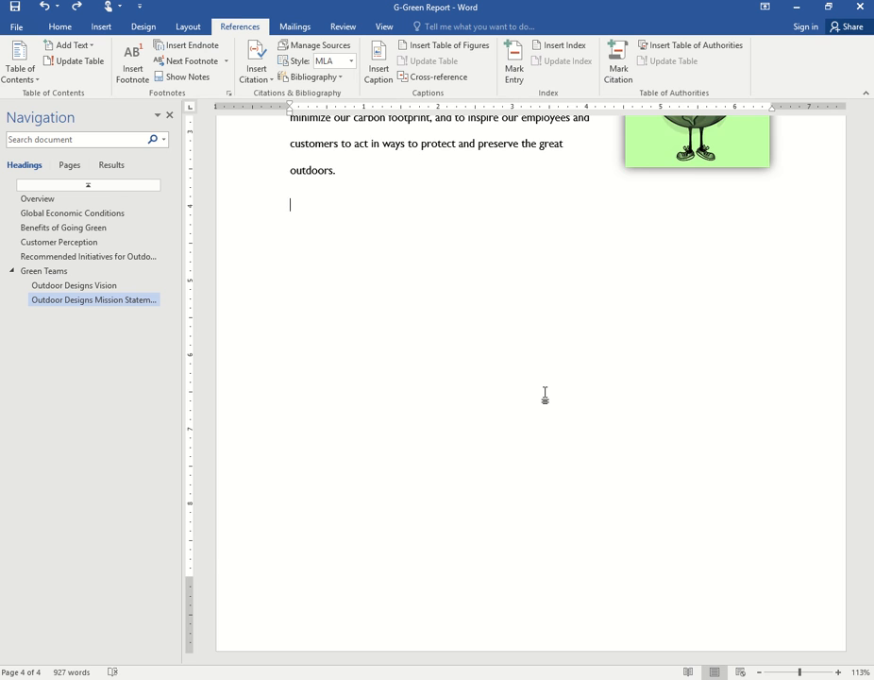
key(ctrl+Return)
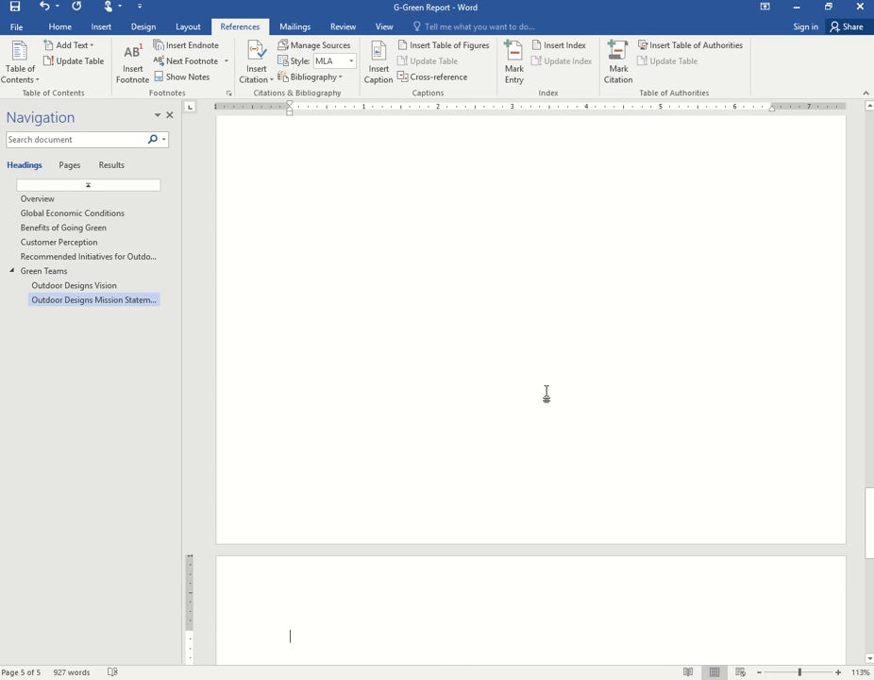
scroll(545, 395, down, 5)
scroll(546, 395, down, 1)
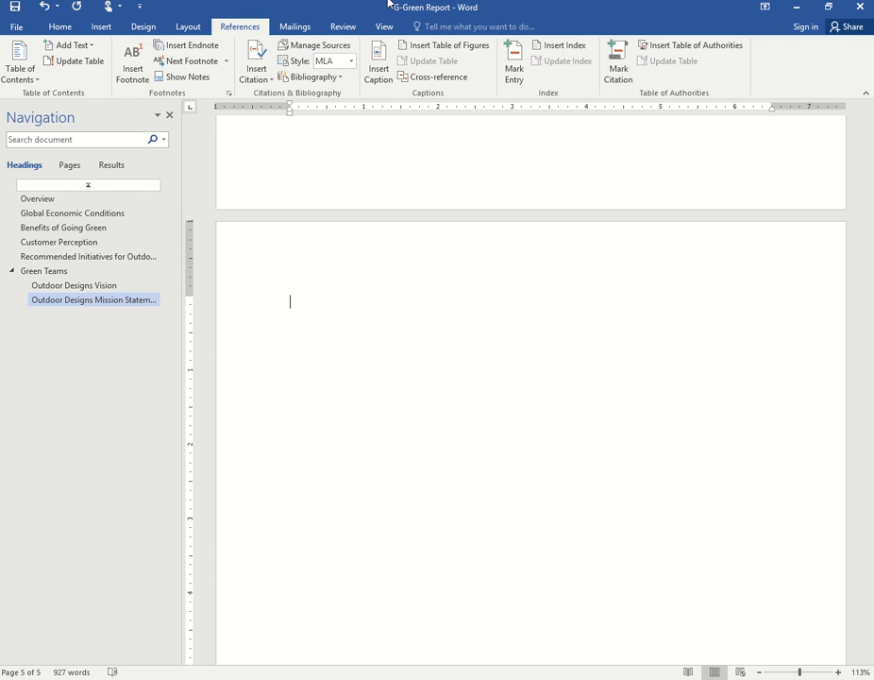
Step: Insert a Works Cited list from the built-in bibliographies on the new last page and save the document
mouse_move(387, 4)
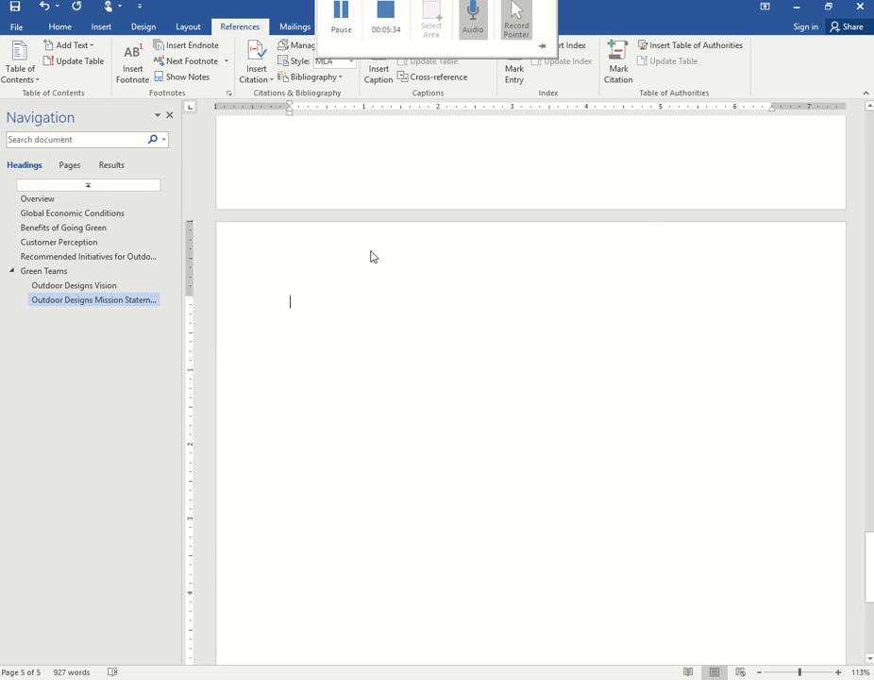
click(339, 78)
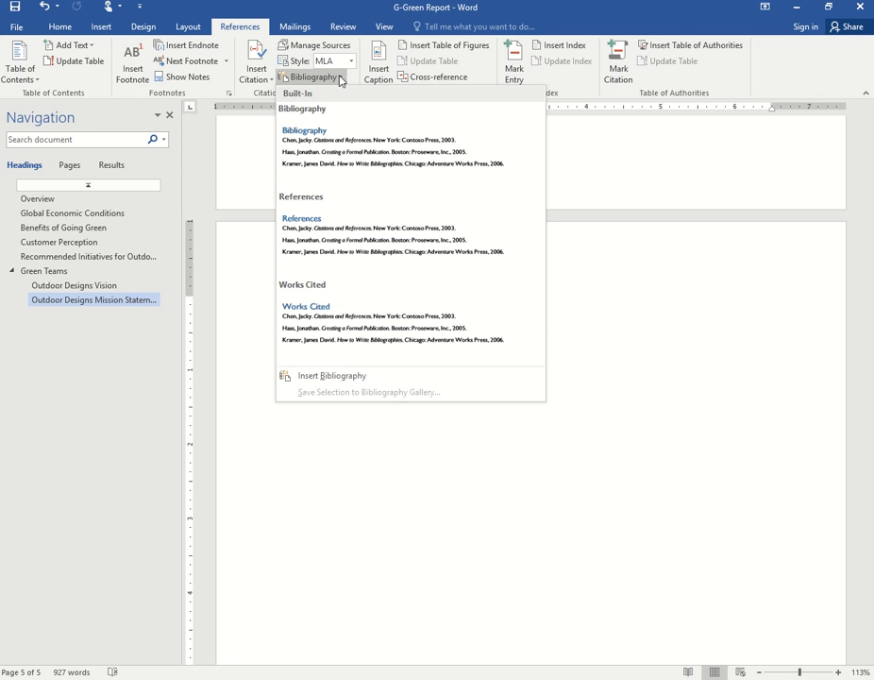
click(353, 310)
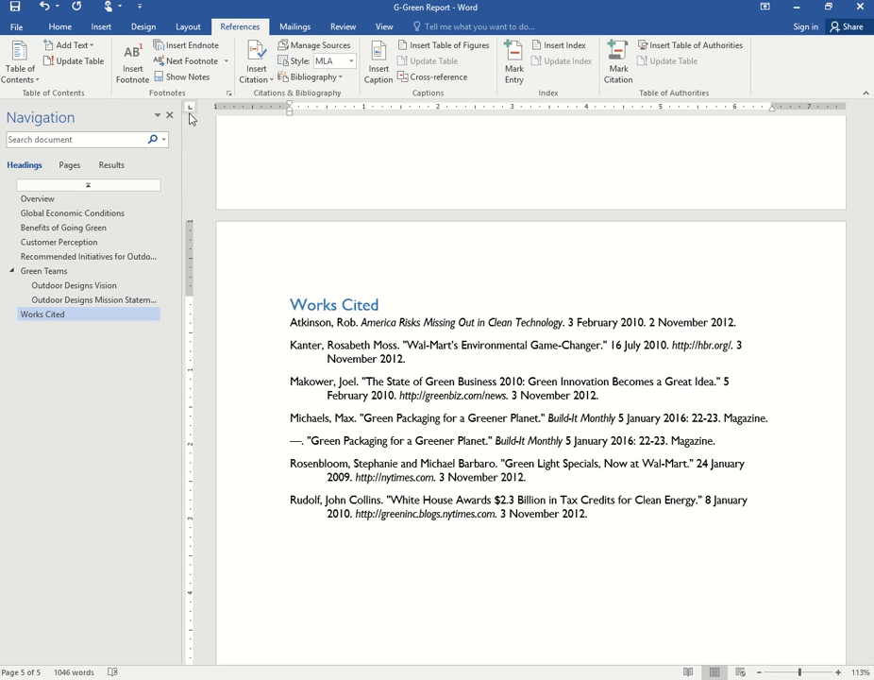
click(15, 13)
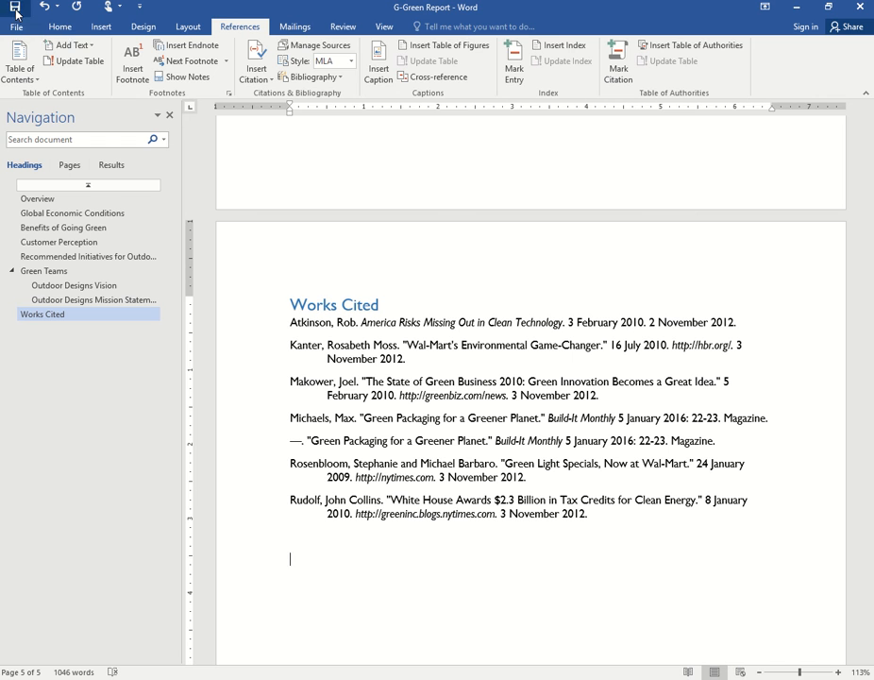
mouse_move(321, 4)
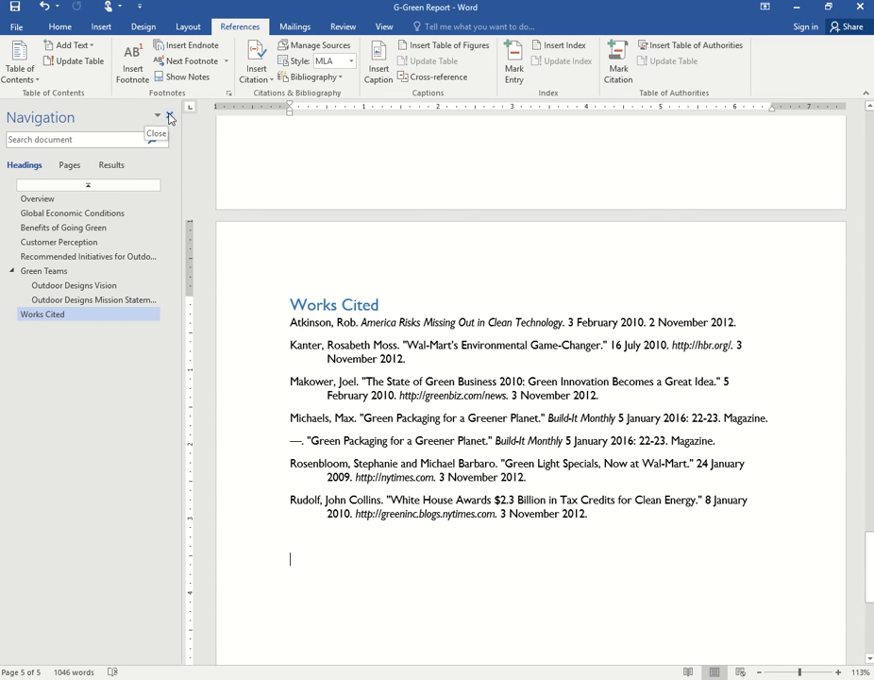
Step: Add a Blank footer and fill its placeholder with the date in the "November 19, 2019" format
click(102, 27)
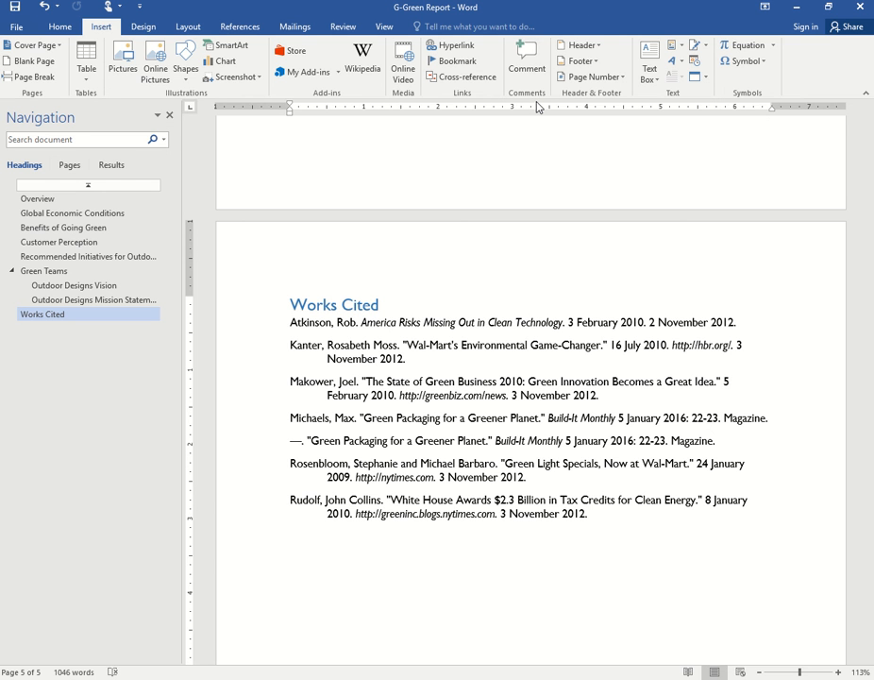
click(596, 61)
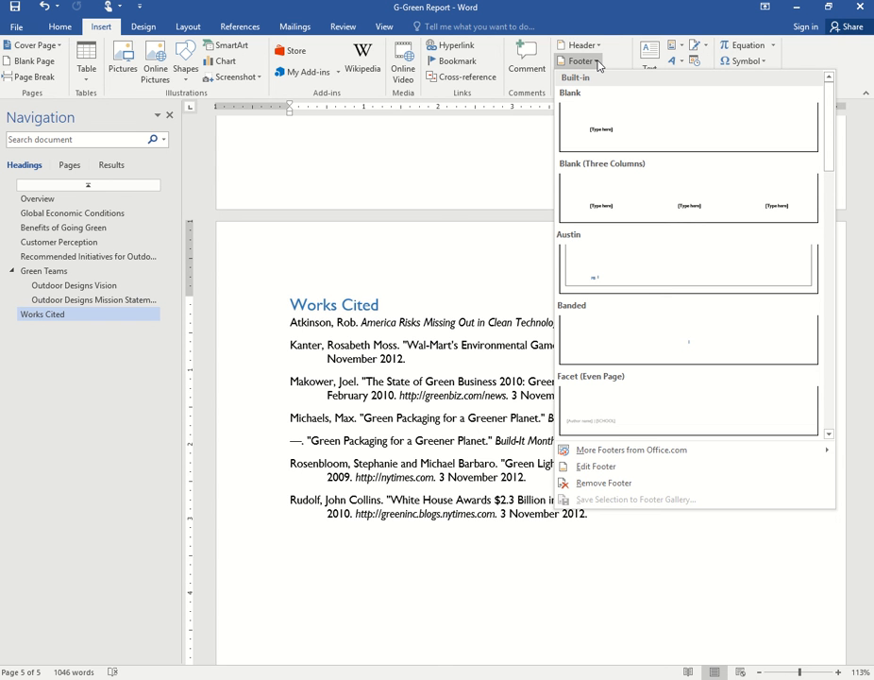
click(606, 120)
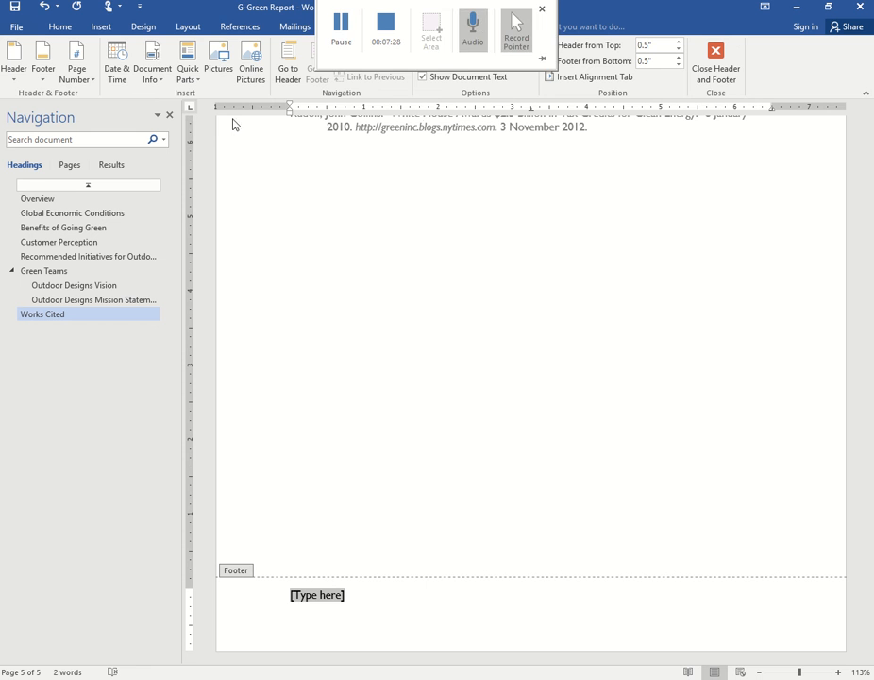
click(119, 64)
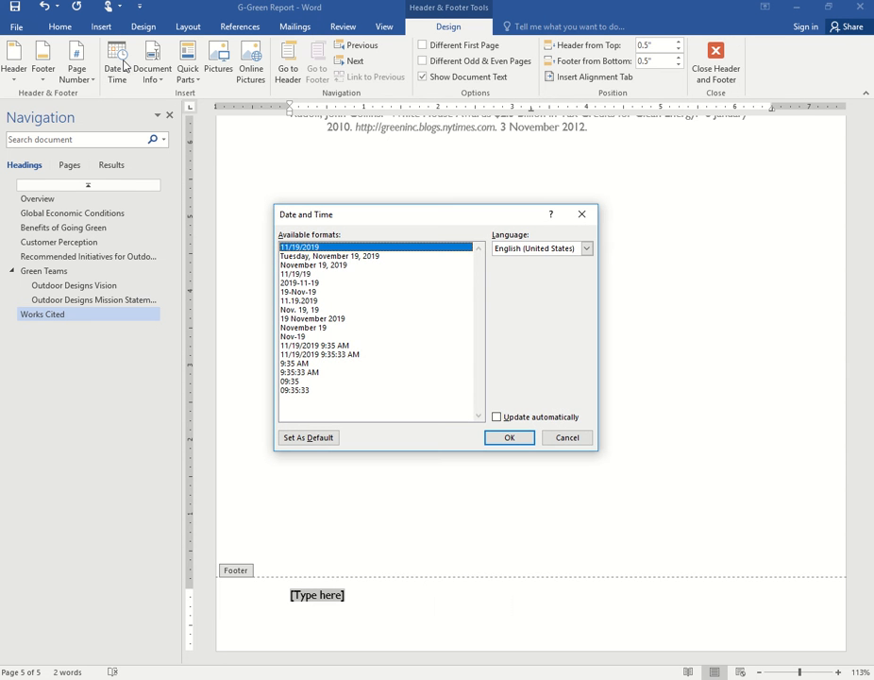
click(332, 267)
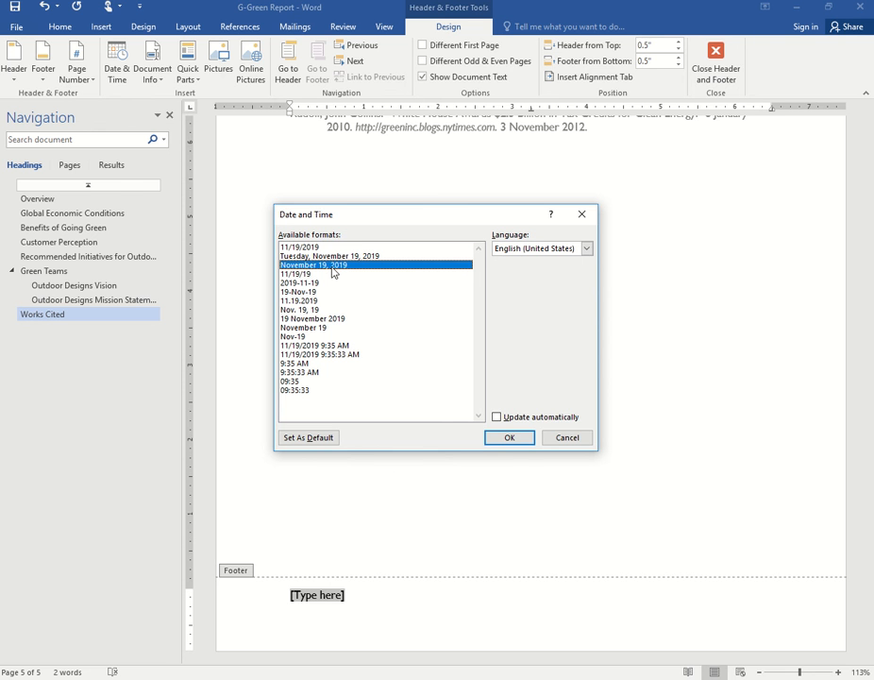
click(507, 439)
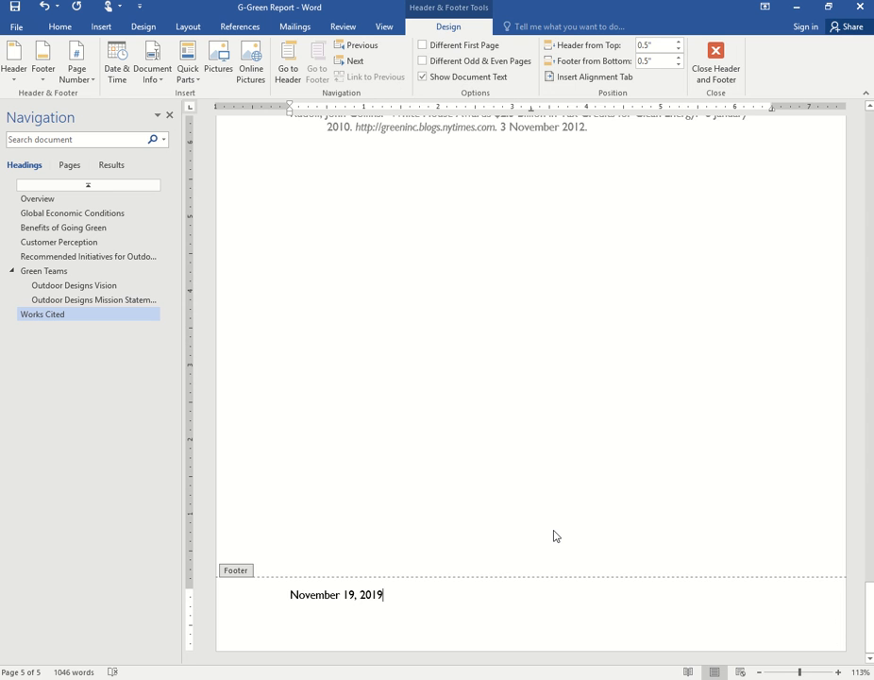
Step: Add a Blank (Three Columns) header to the document
scroll(555, 536, up, 3)
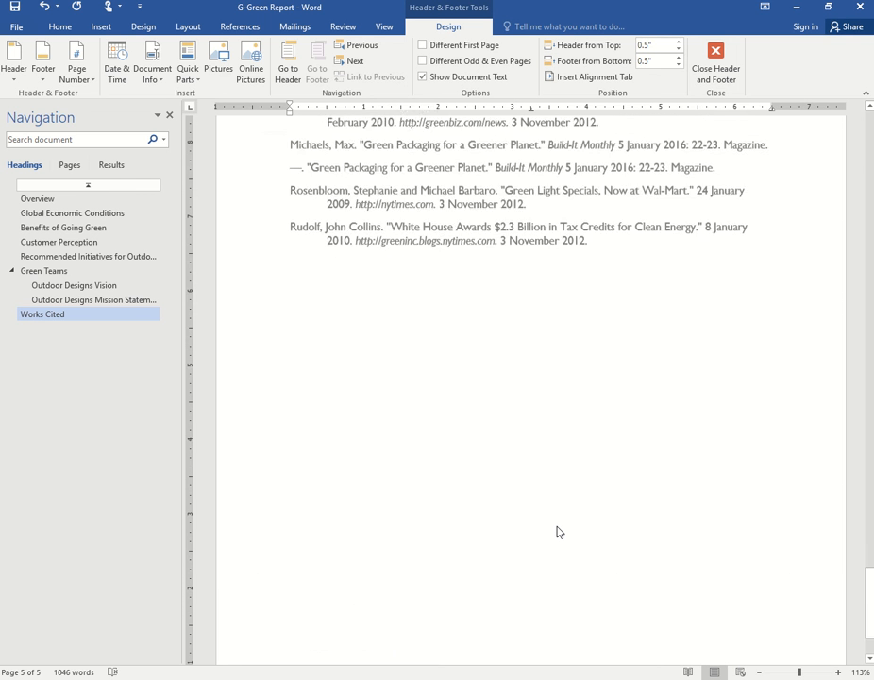
scroll(557, 532, up, 2)
scroll(557, 532, up, 3)
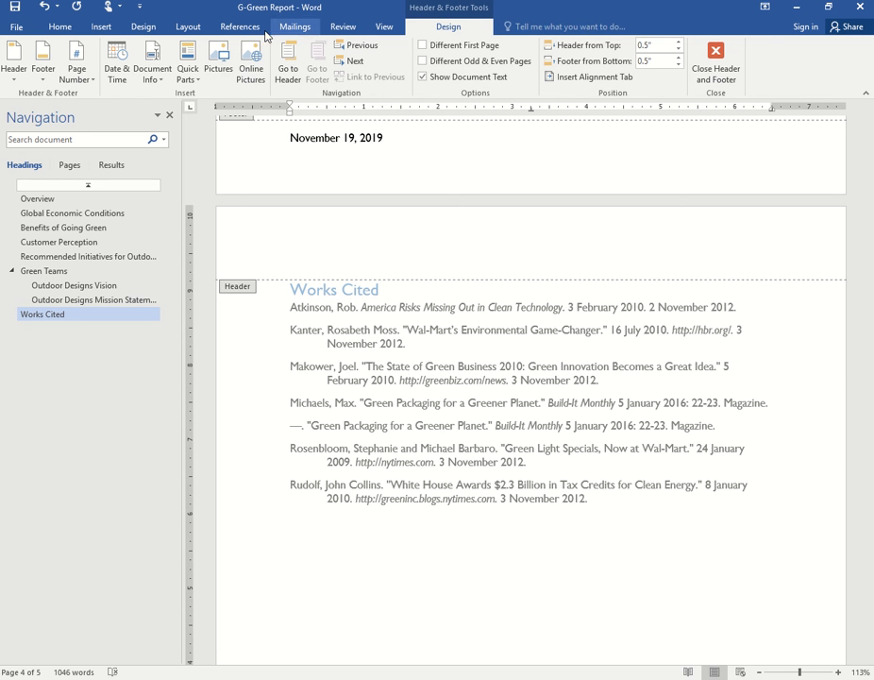
click(101, 28)
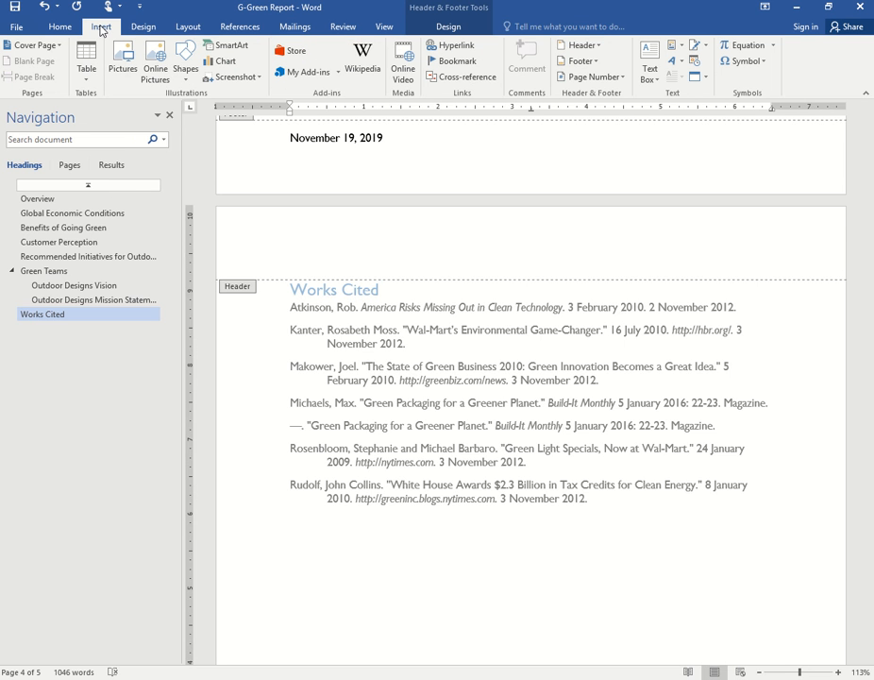
click(595, 47)
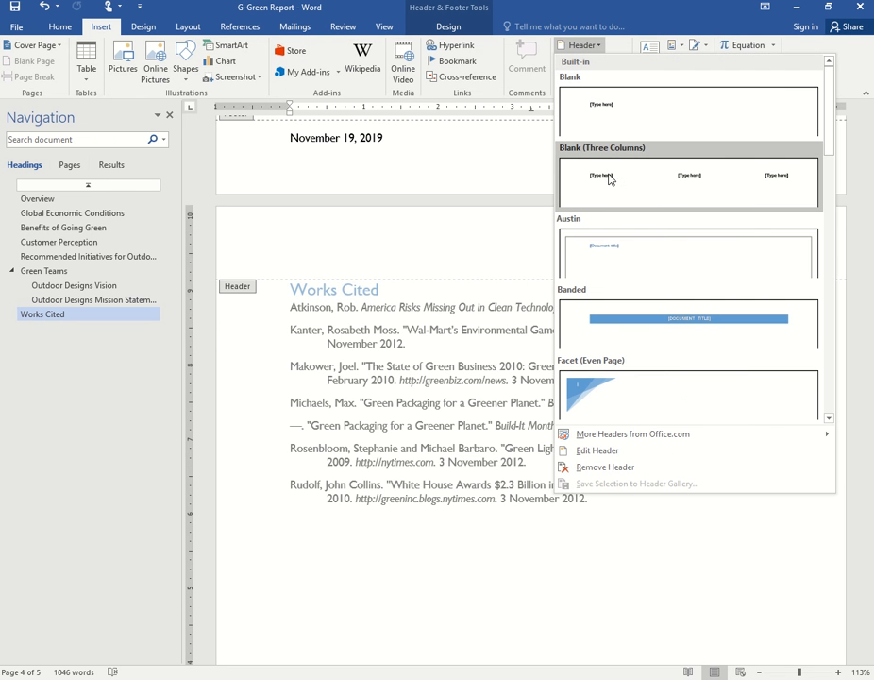
click(610, 188)
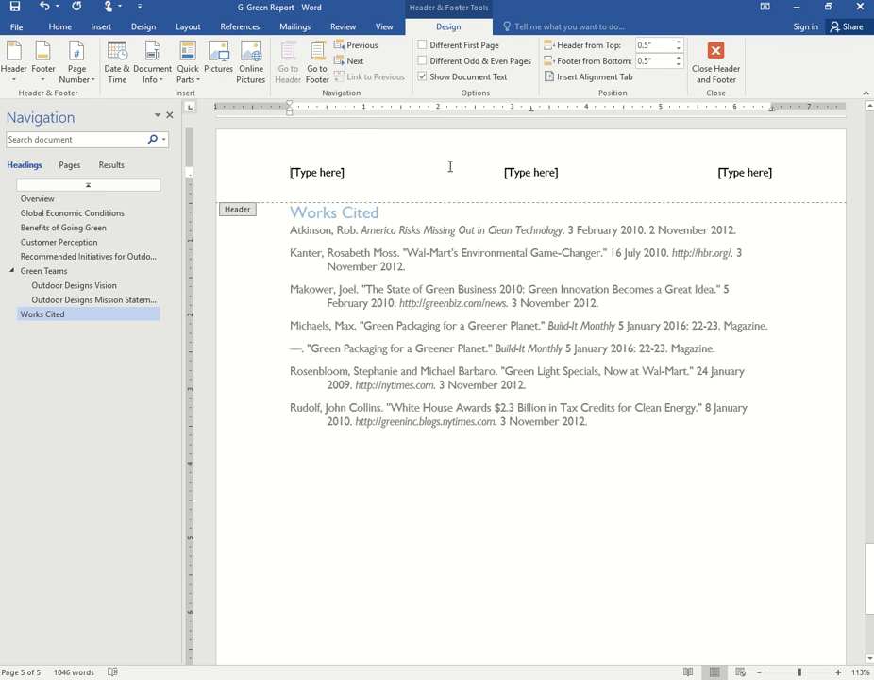
Step: Delete all three text placeholders from the header, ending at its right-aligned position
click(311, 171)
key(Delete)
click(524, 171)
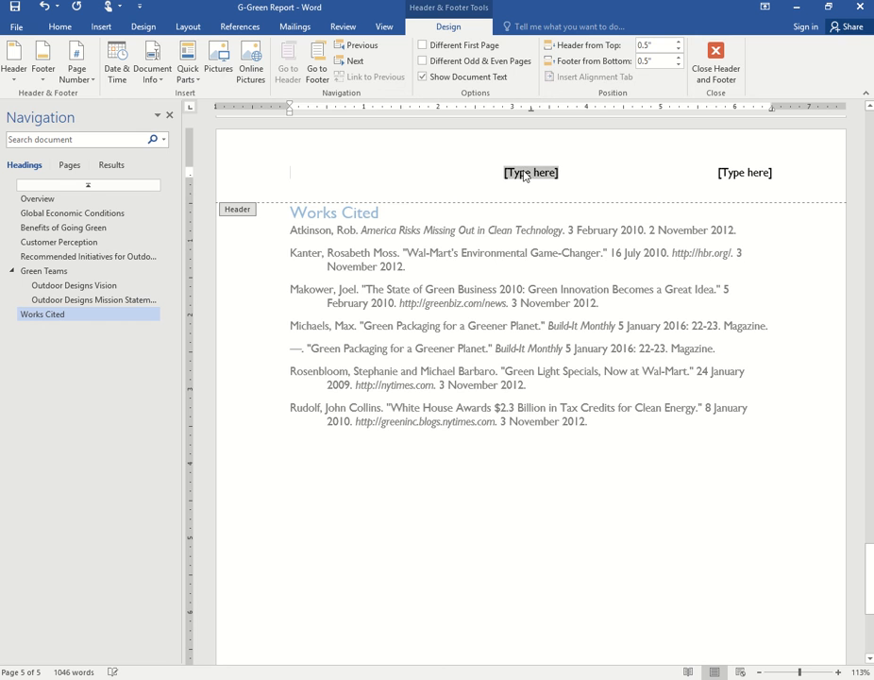
key(Delete)
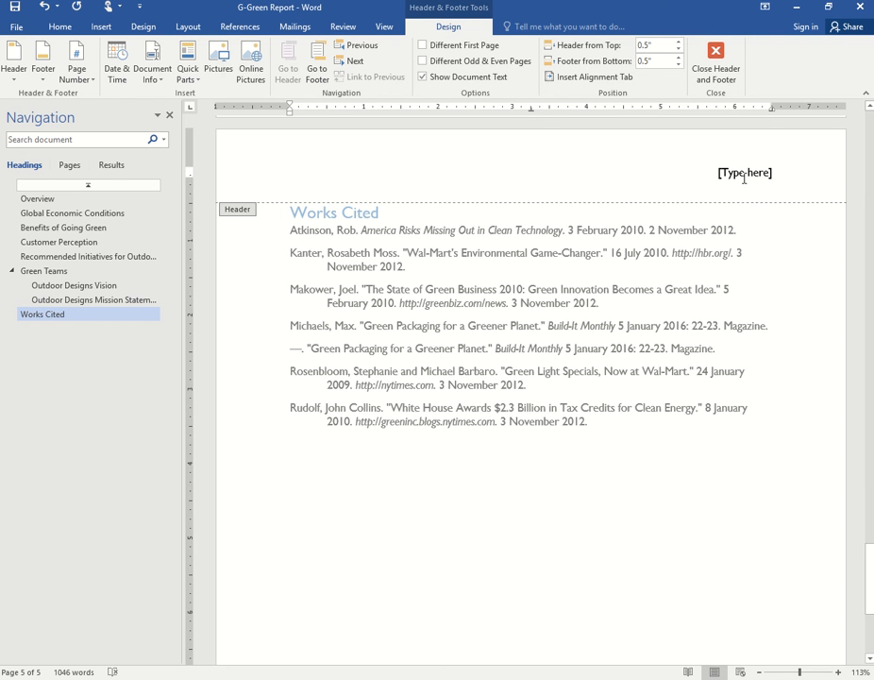
click(744, 178)
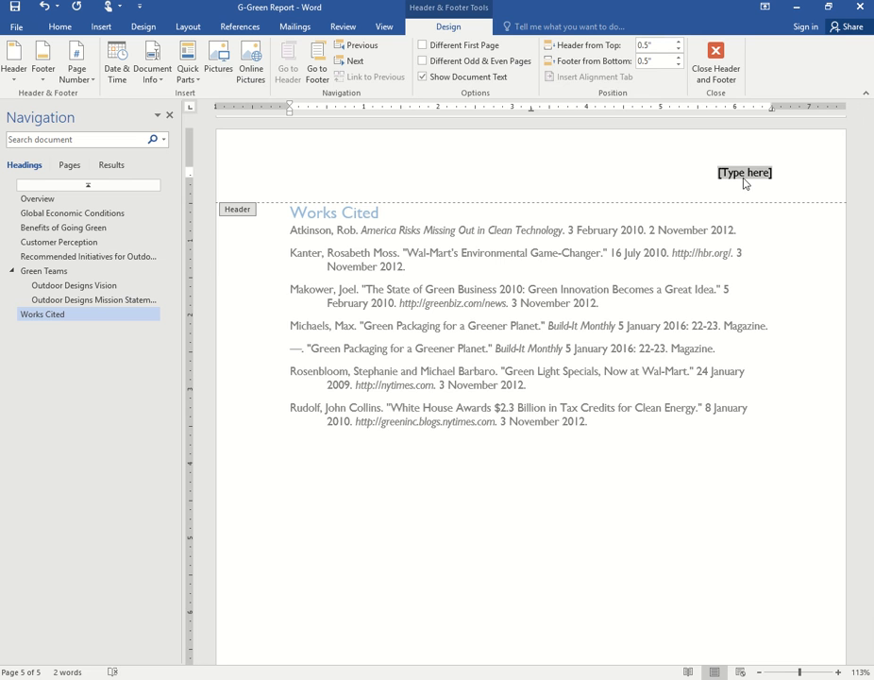
key(Delete)
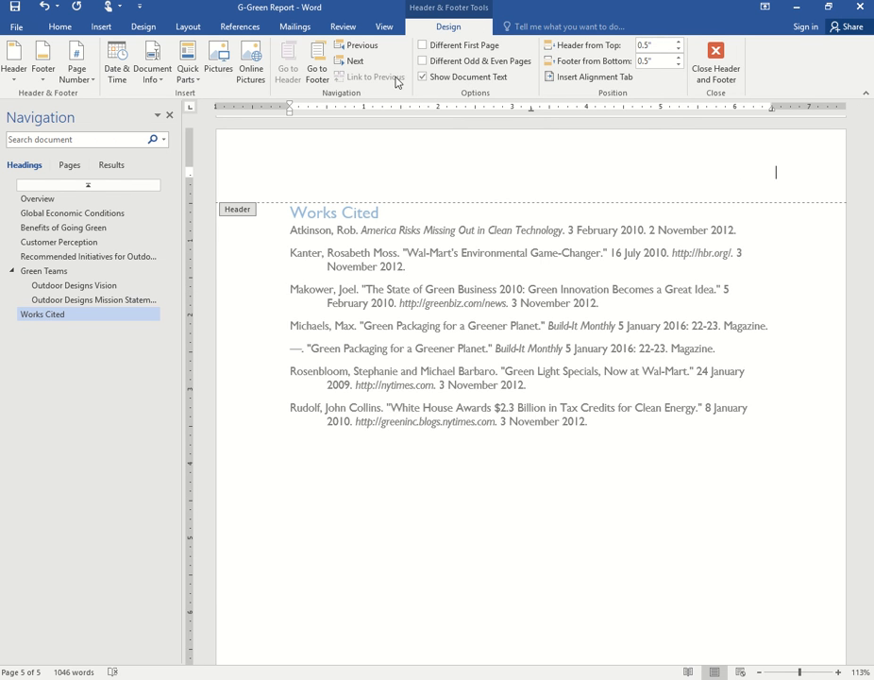
Step: Insert a Plain Number page number at the current header position and give the first page a different header and footer
click(88, 81)
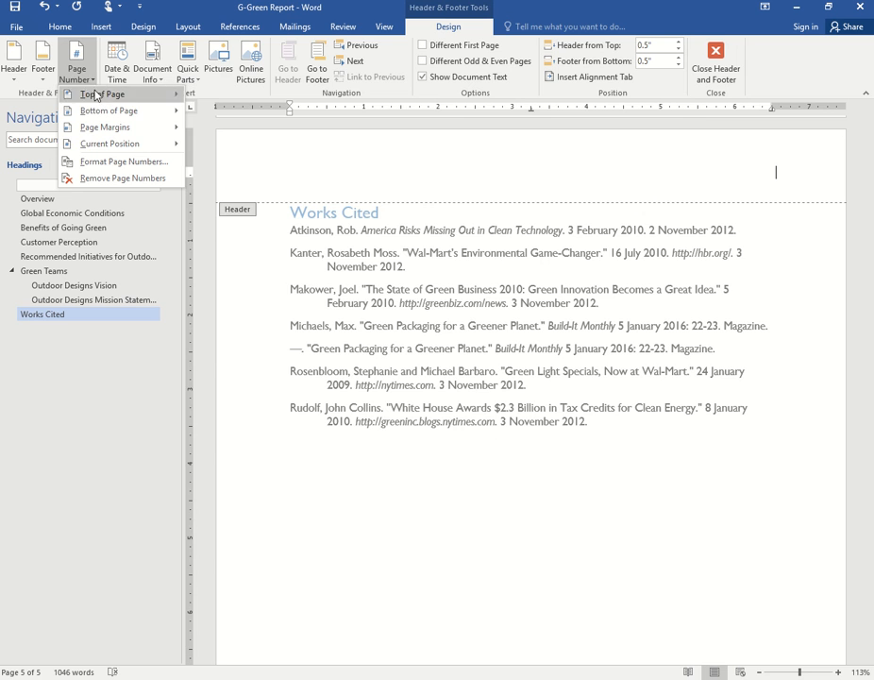
mouse_move(166, 144)
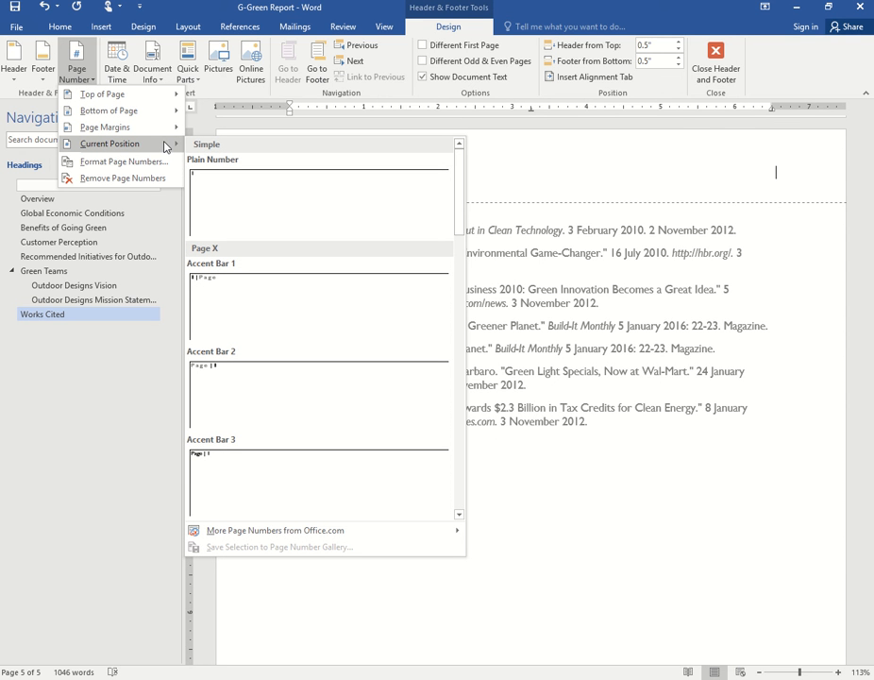
click(241, 195)
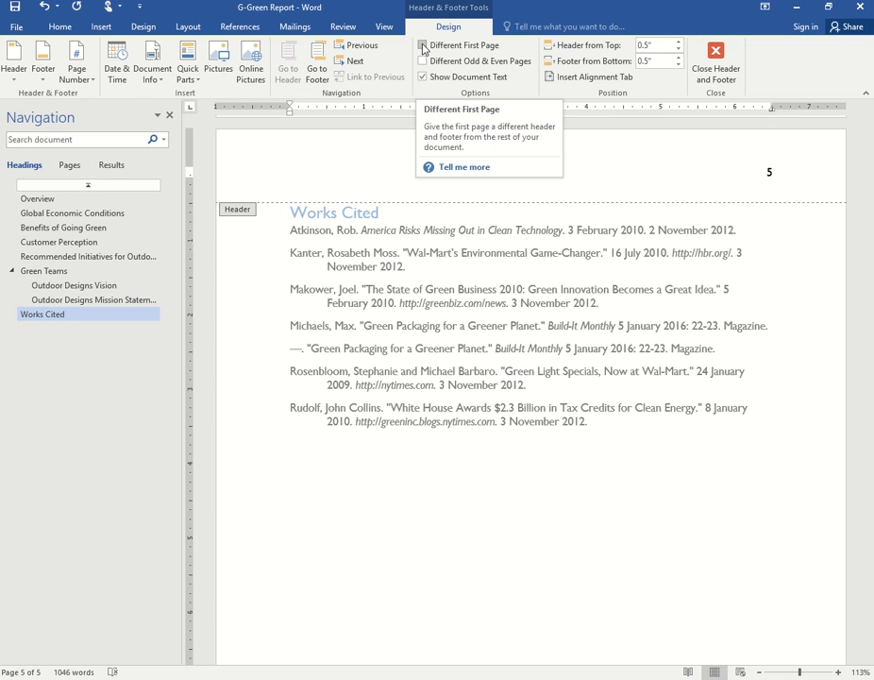
click(423, 46)
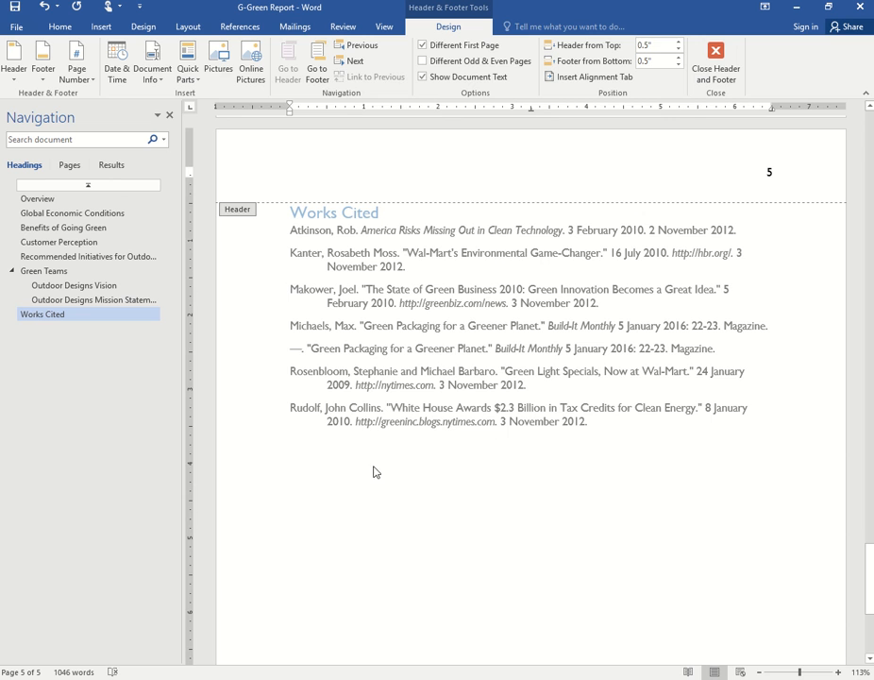
Step: Check the header and footer in the print preview from page 5 back to page 1, and return to the document
click(16, 27)
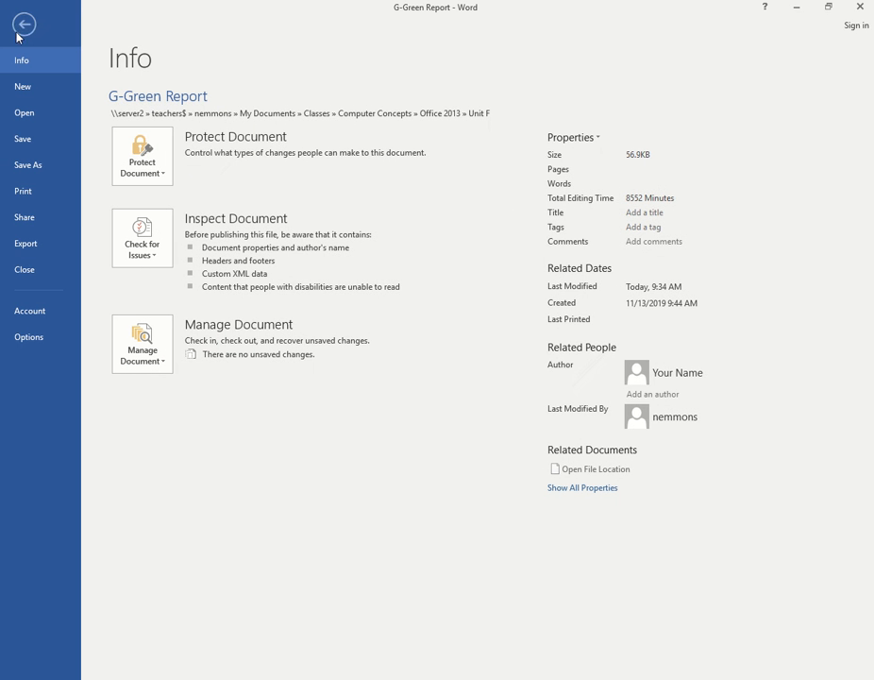
click(48, 197)
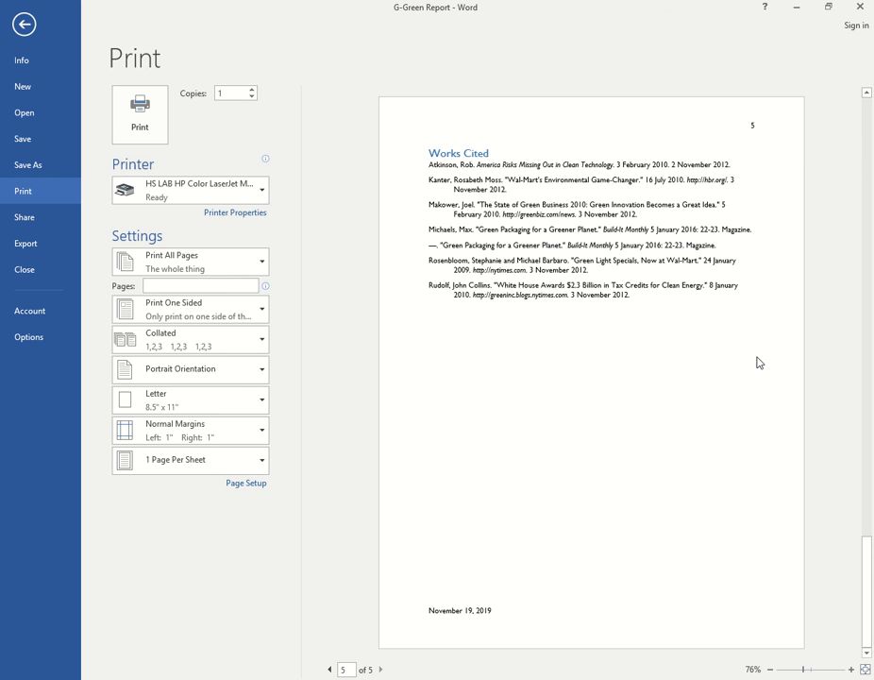
scroll(758, 363, up, 3)
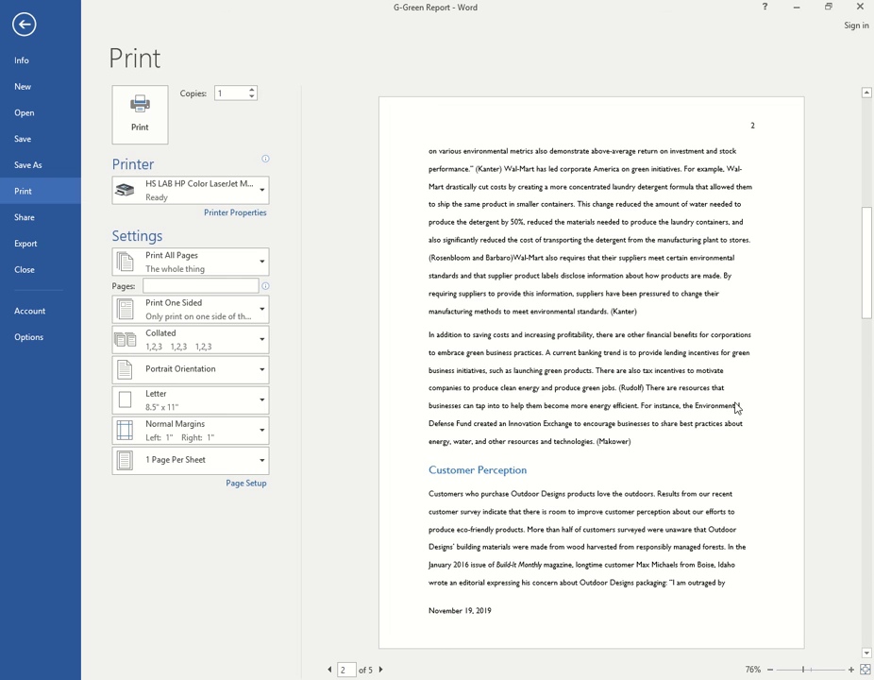
scroll(736, 408, up, 3)
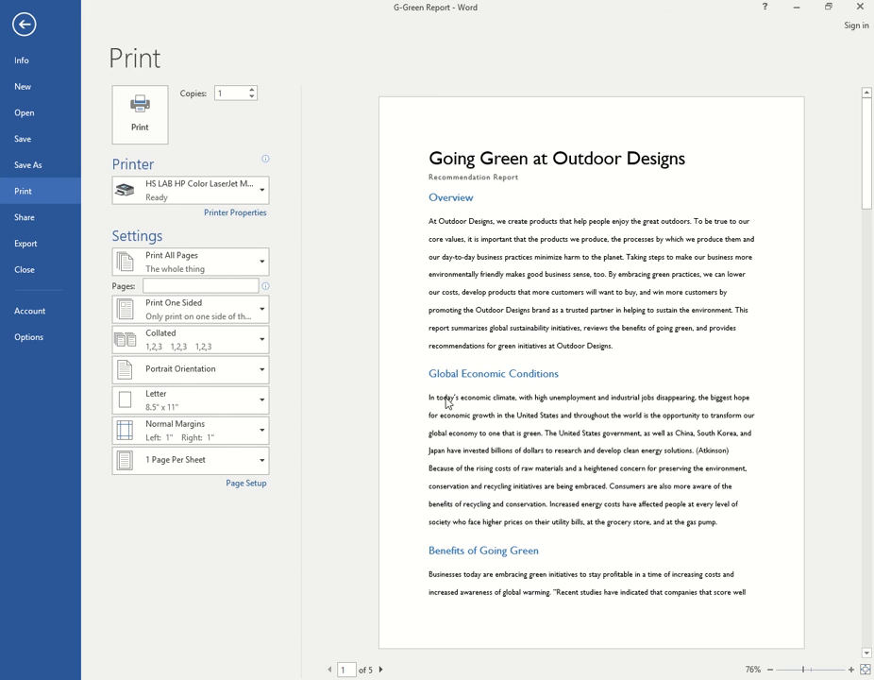
click(25, 24)
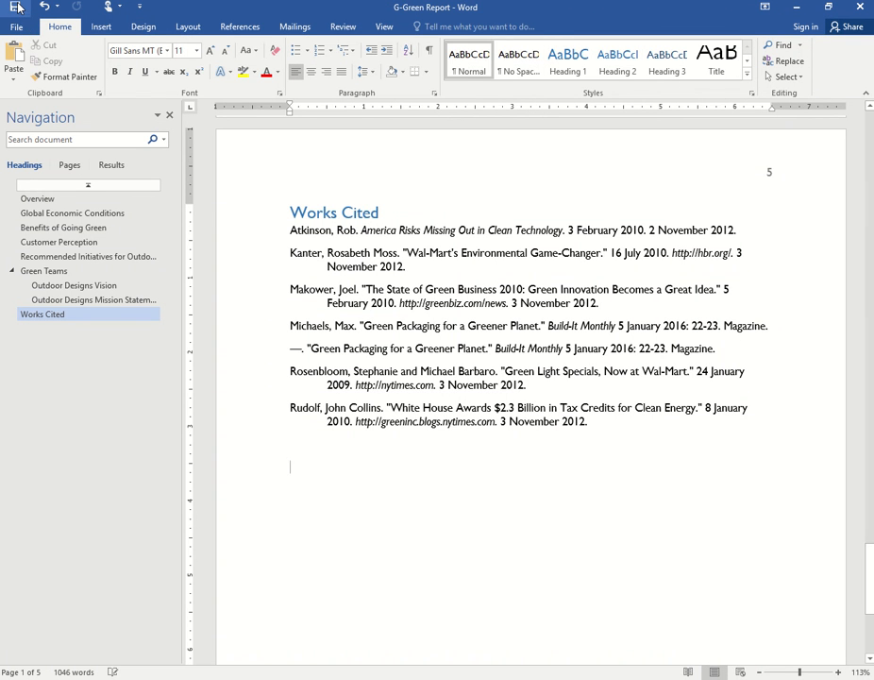
Step: Shade the Outdoor Designs Vision heading and its paragraph on page 4 with the lightest green theme color
mouse_move(342, 15)
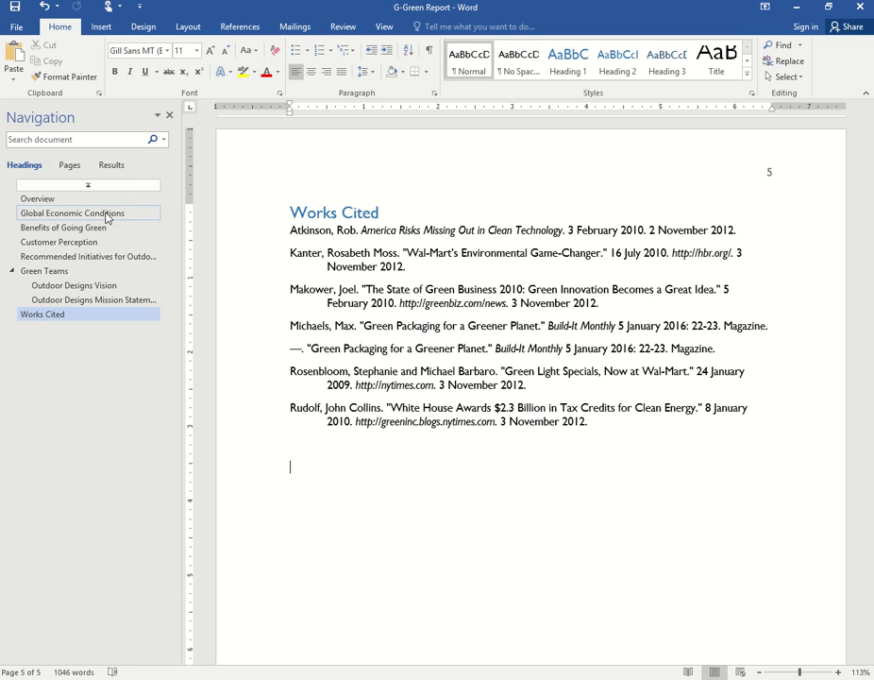
click(70, 166)
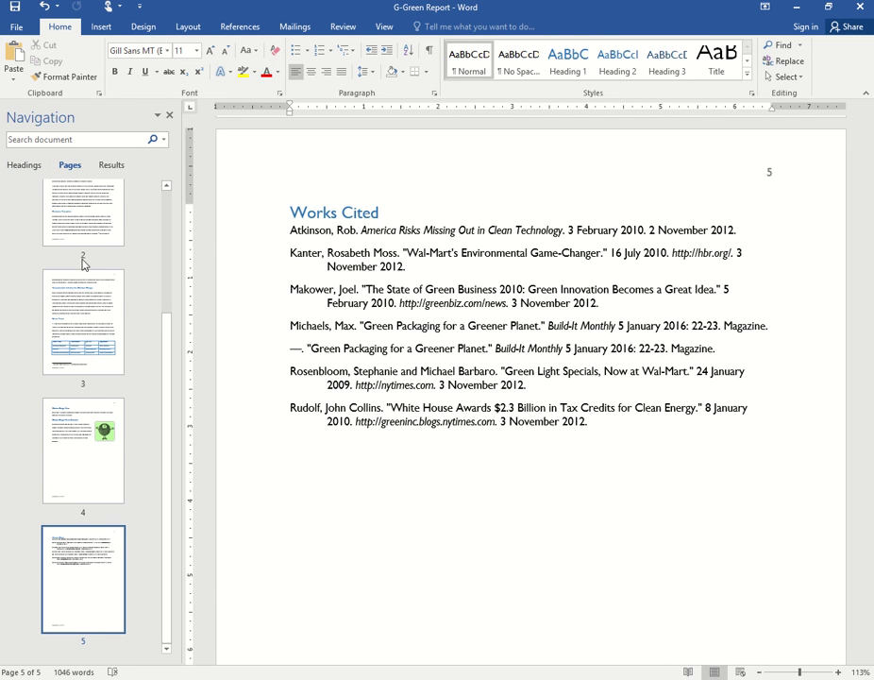
scroll(85, 397, up, 2)
scroll(66, 456, up, 3)
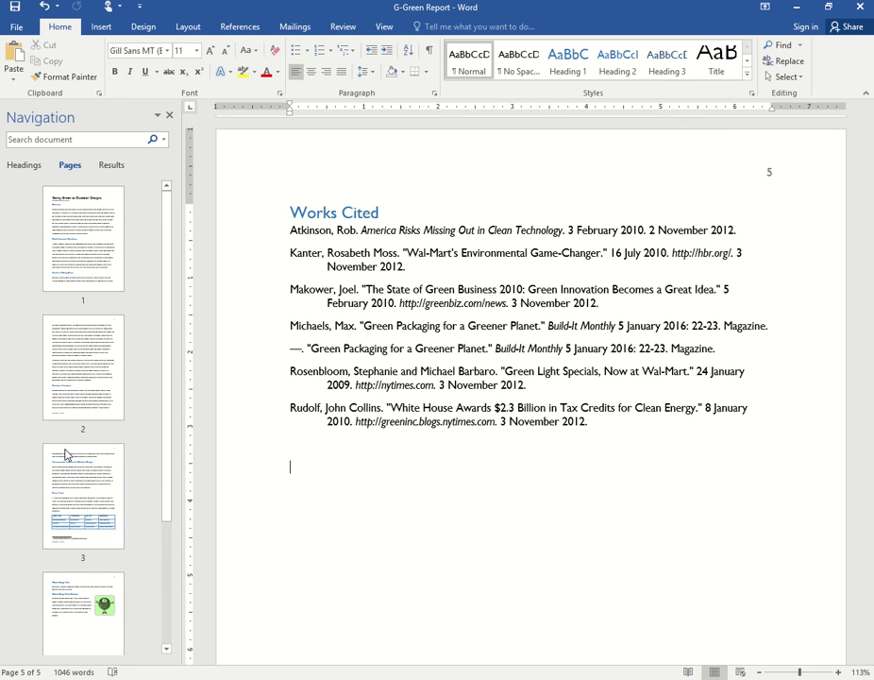
scroll(65, 455, down, 3)
click(65, 455)
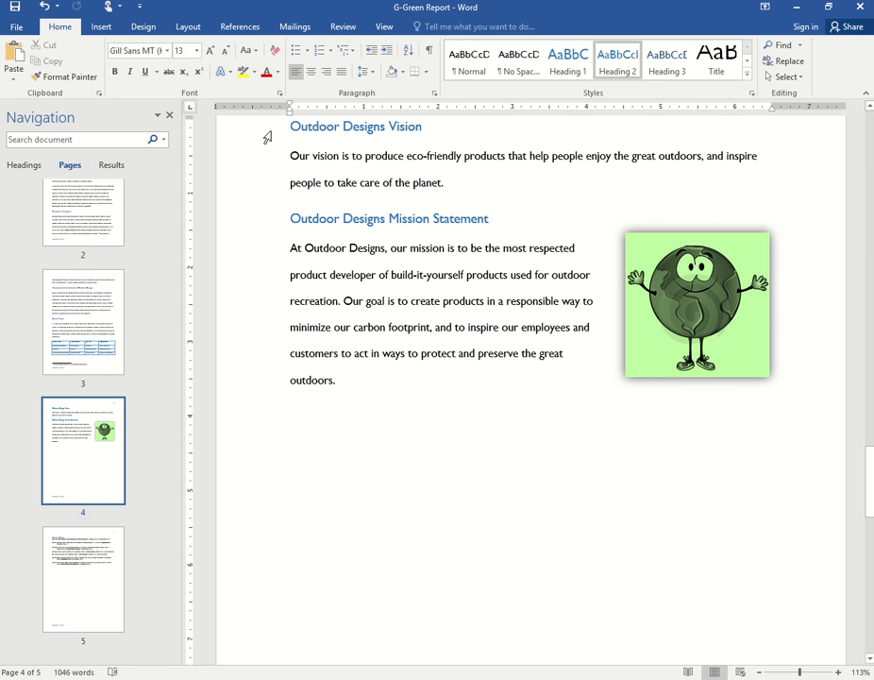
drag(267, 138, 276, 183)
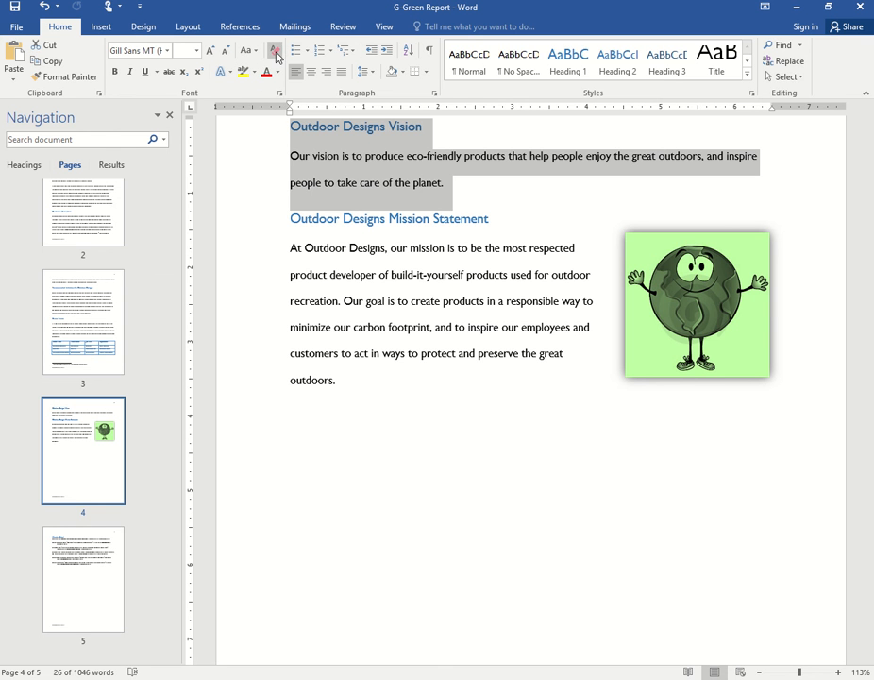
click(404, 73)
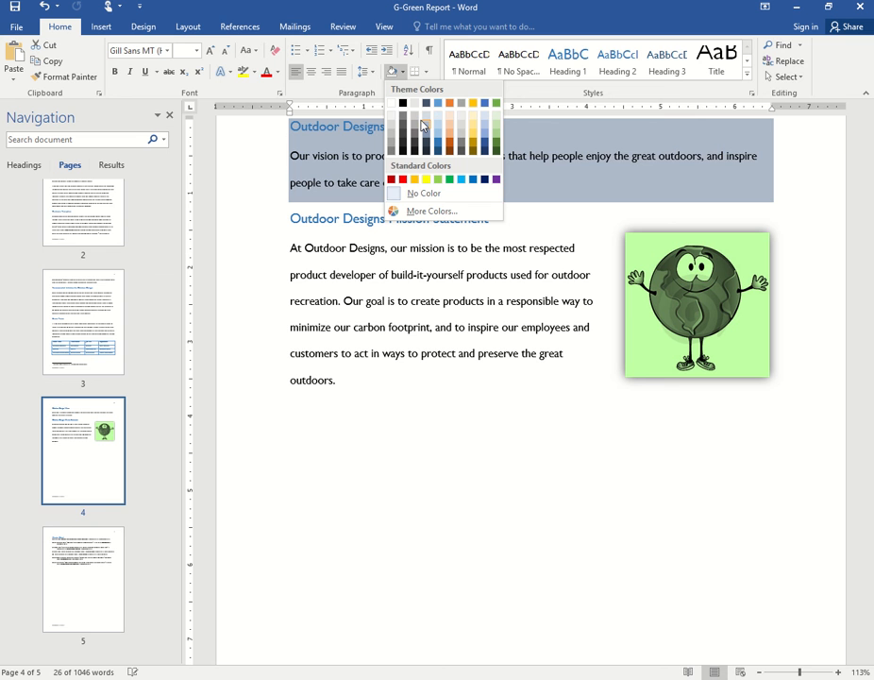
click(498, 118)
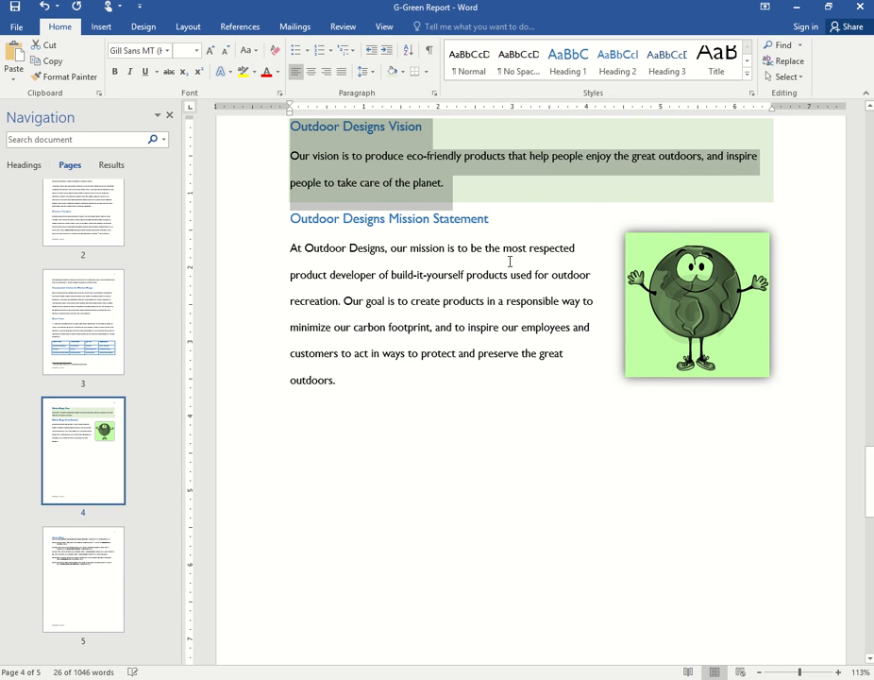
scroll(511, 205, up, 1)
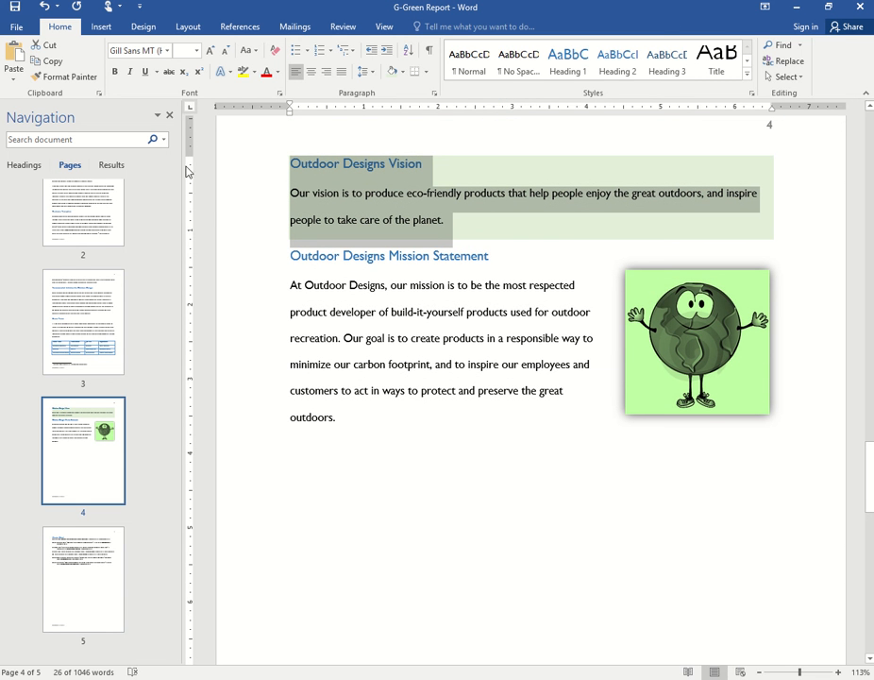
Step: Close the Navigation pane, add a dark green ½ pt Box border around the shaded vision section, and save the document
click(171, 118)
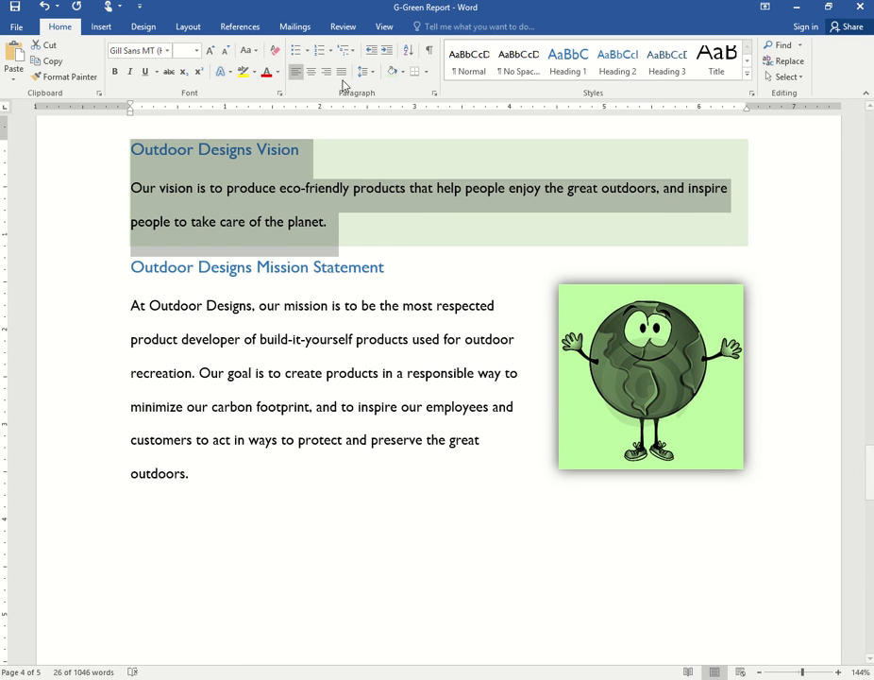
click(427, 73)
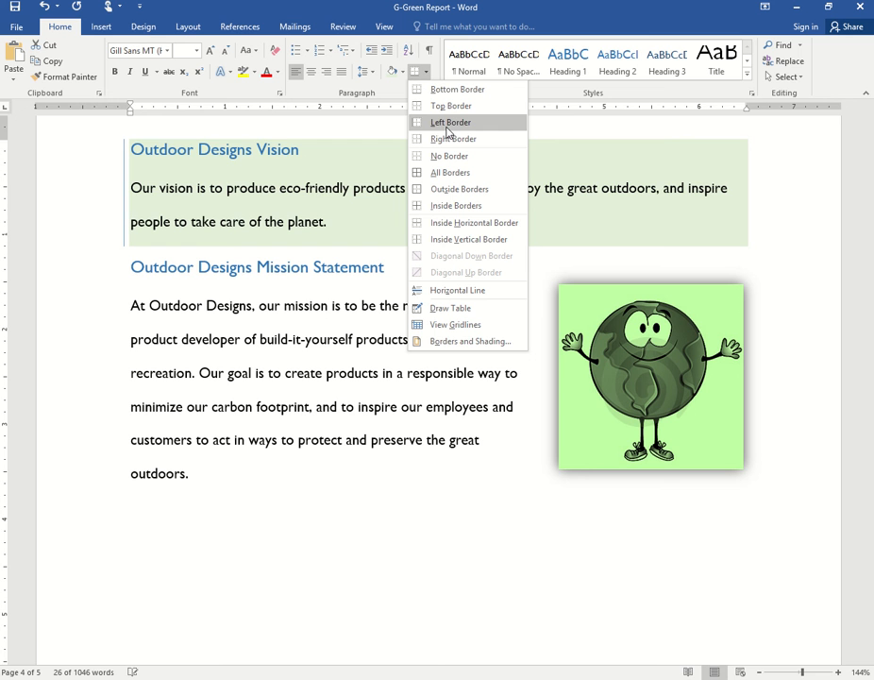
click(471, 342)
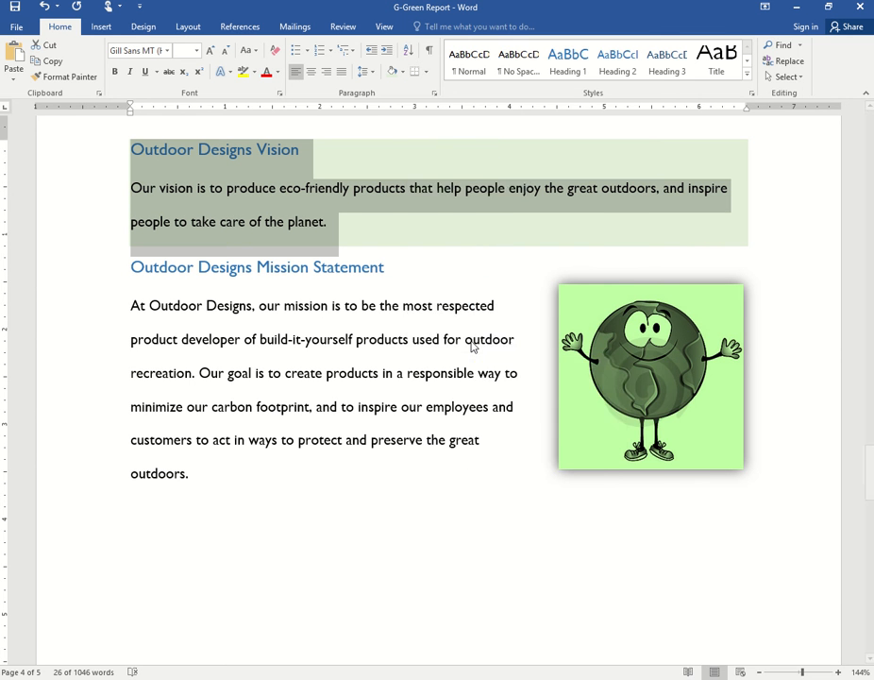
drag(460, 203, 377, 298)
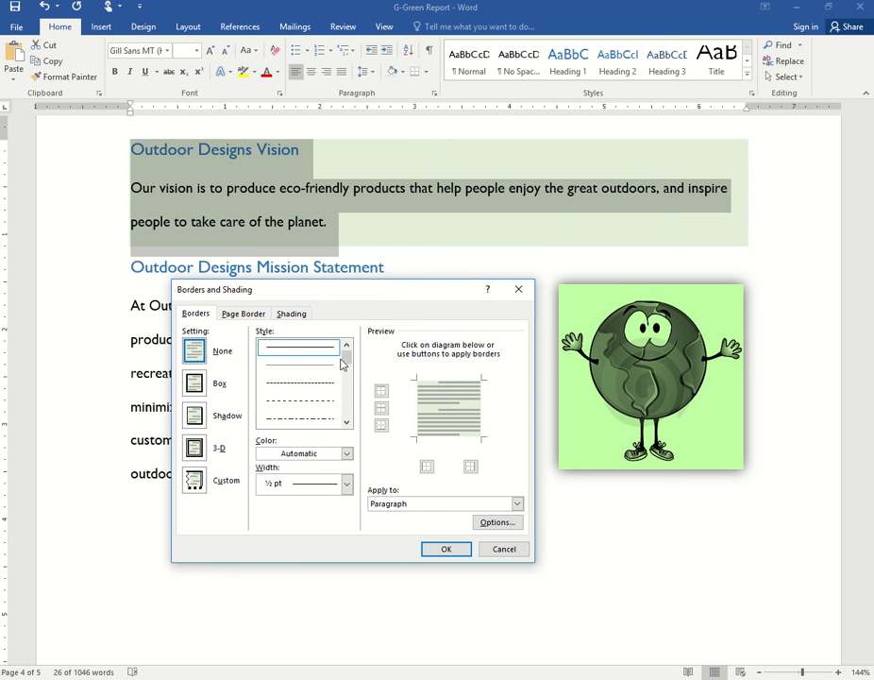
click(195, 384)
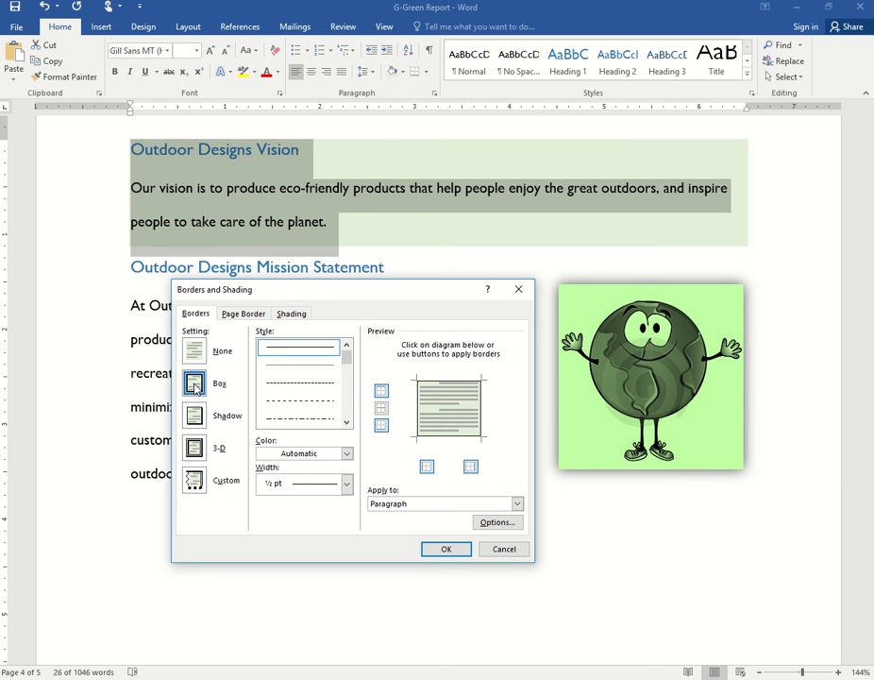
click(348, 454)
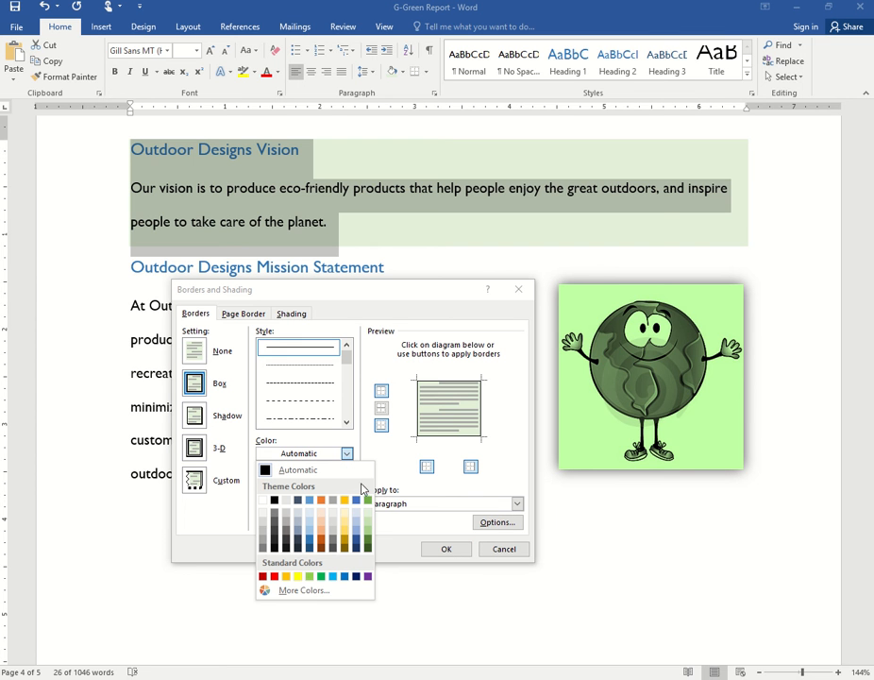
click(369, 547)
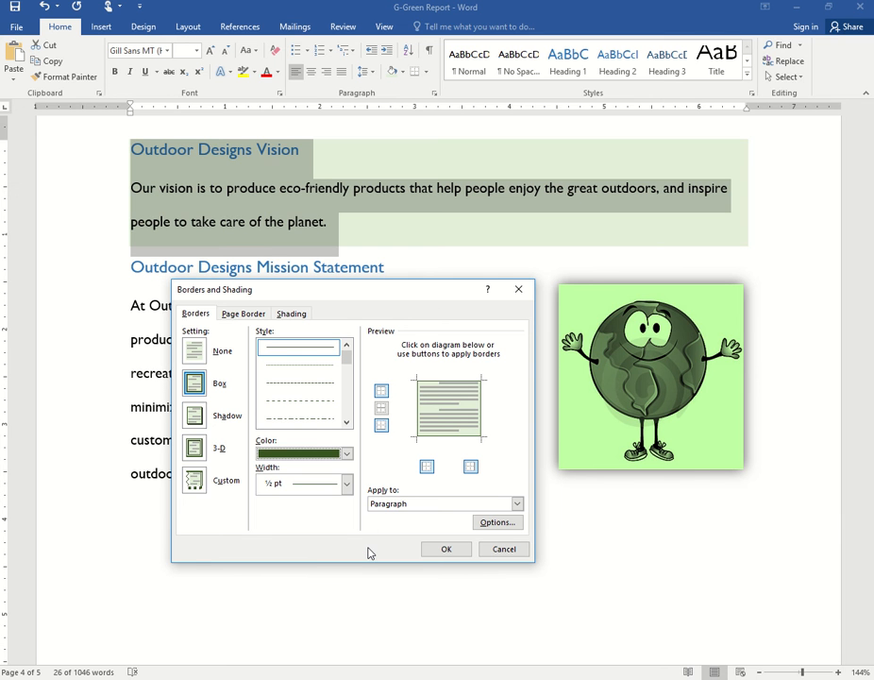
click(461, 549)
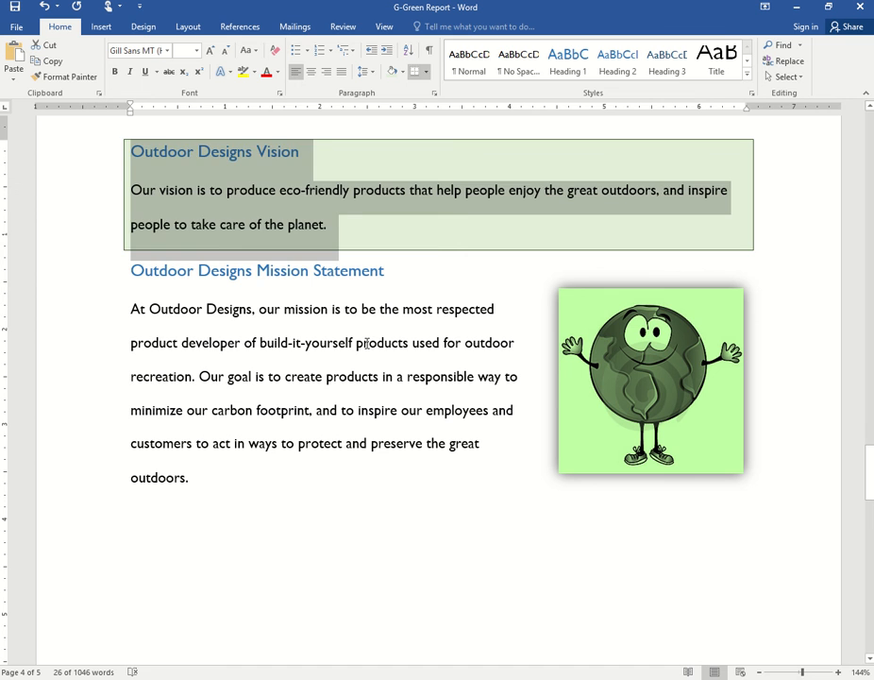
click(367, 344)
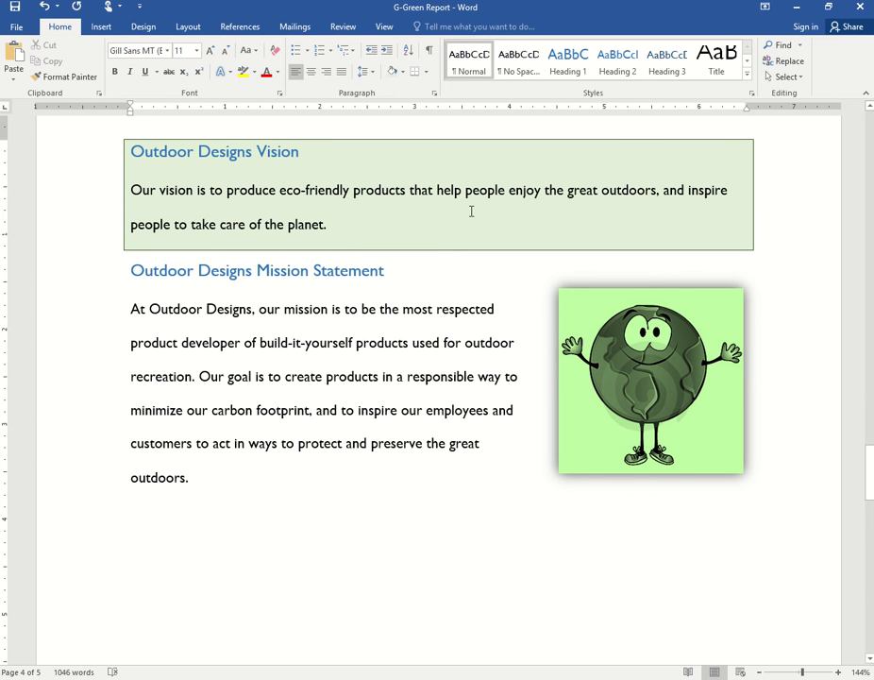
click(25, 11)
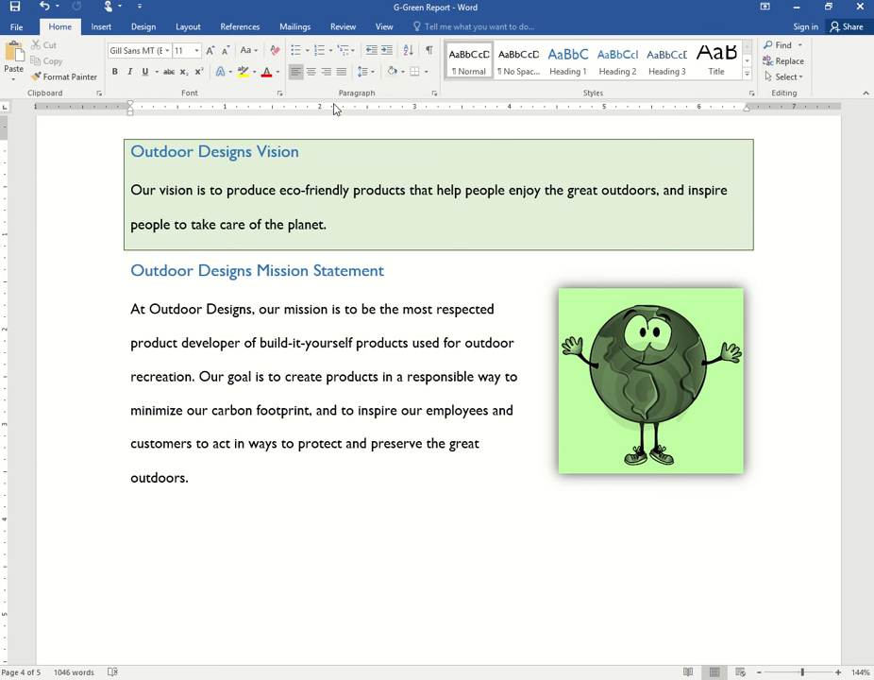
key(super)
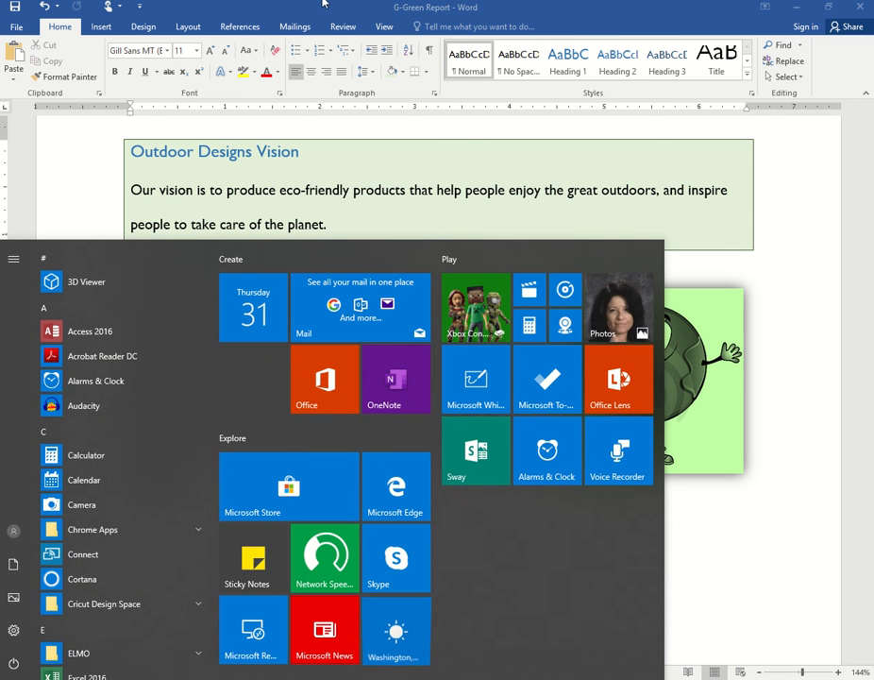
mouse_move(322, 5)
click(334, 48)
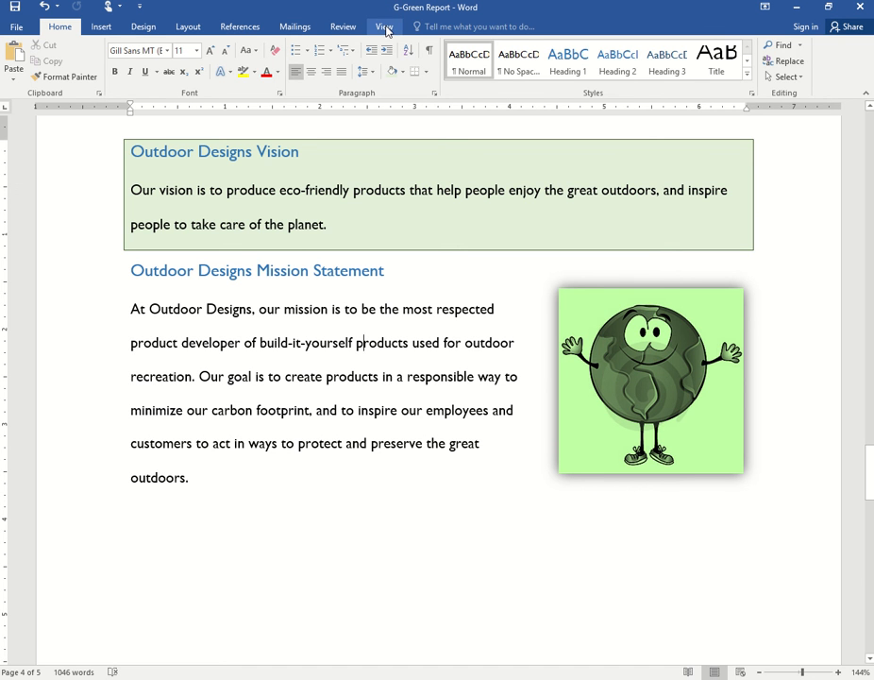
Step: Display the document in Multiple Pages view and zoom out to 32% to fit all five pages
click(384, 27)
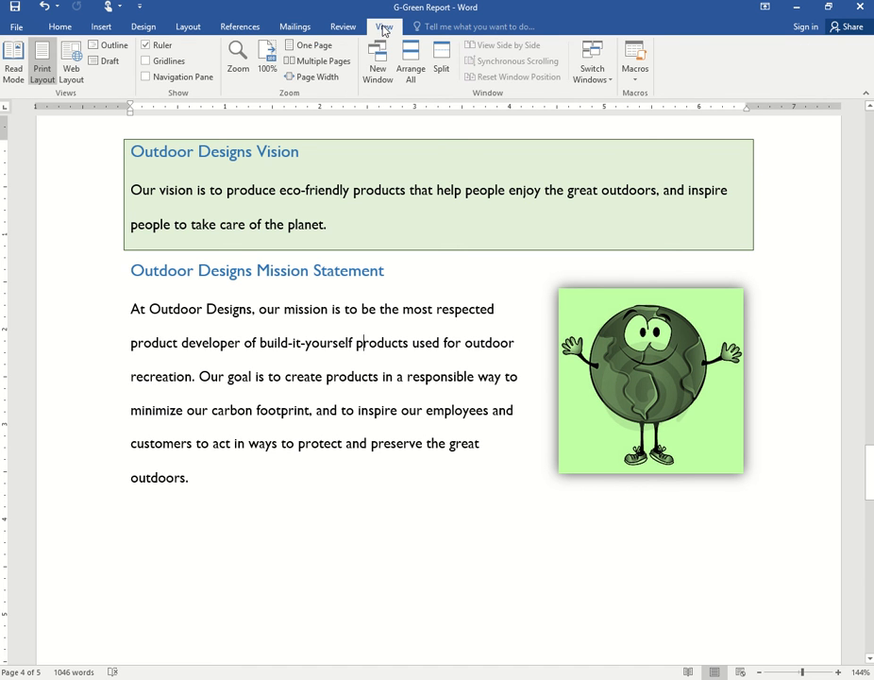
click(341, 63)
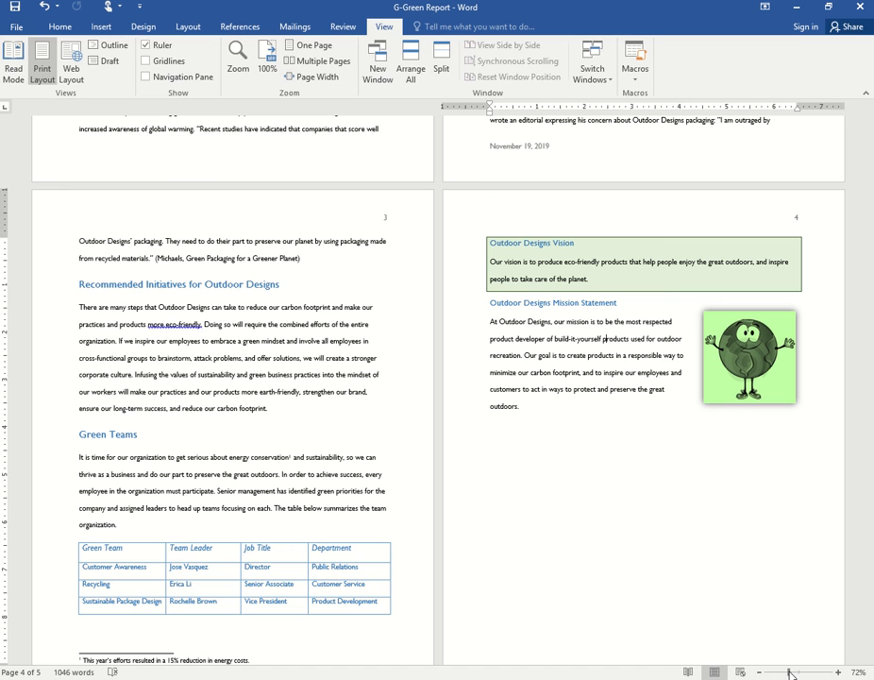
drag(789, 672, 778, 673)
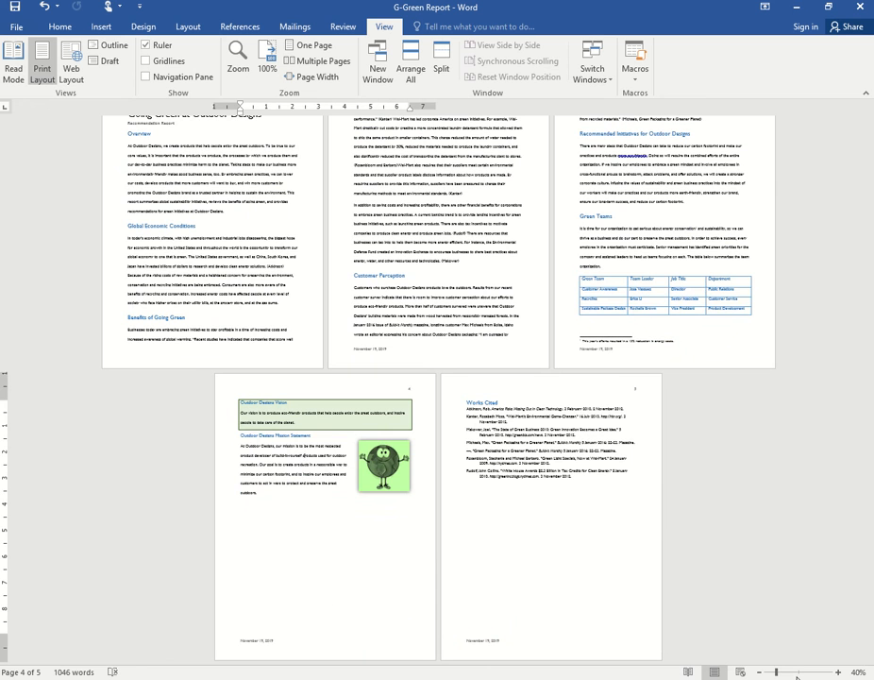
drag(776, 673, 773, 673)
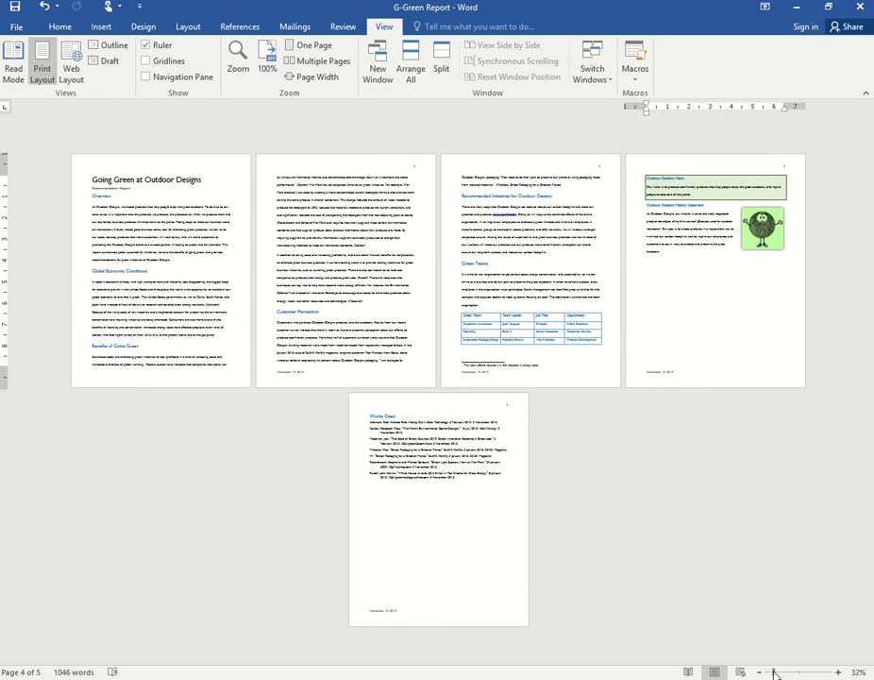
Step: Apply the Integral theme and the Green theme colors to the document
click(144, 27)
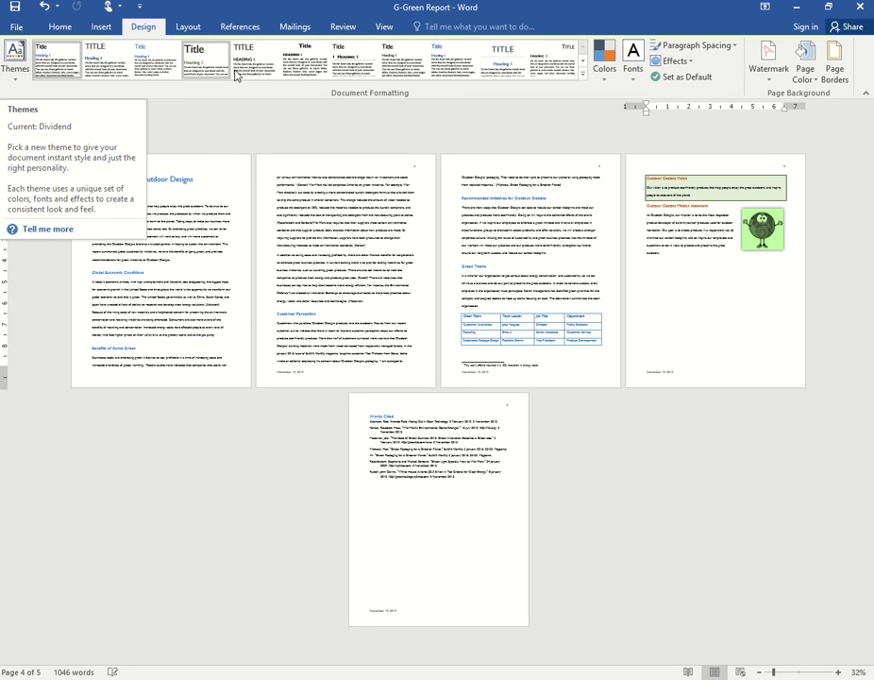
click(15, 76)
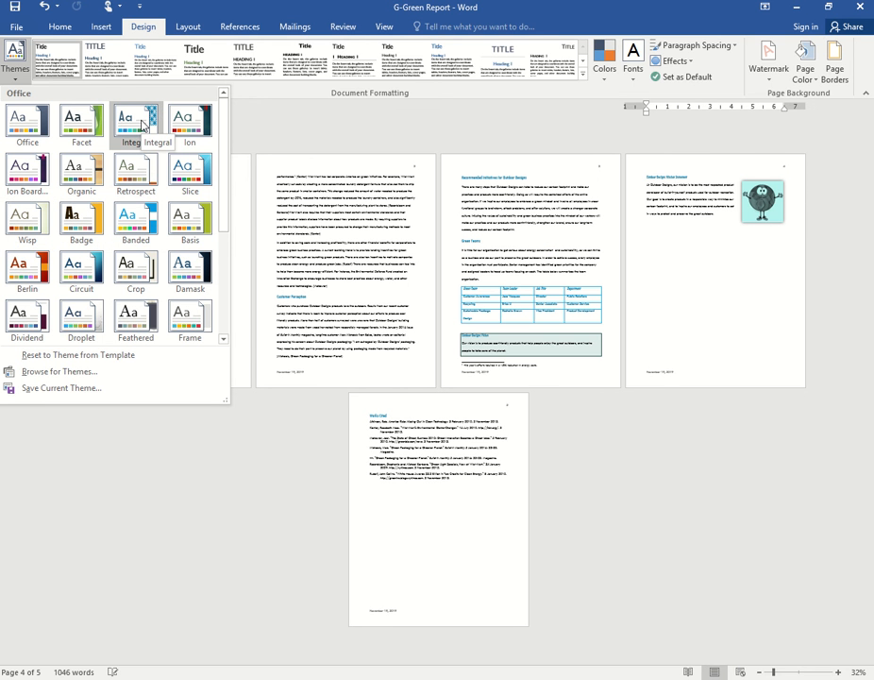
click(141, 126)
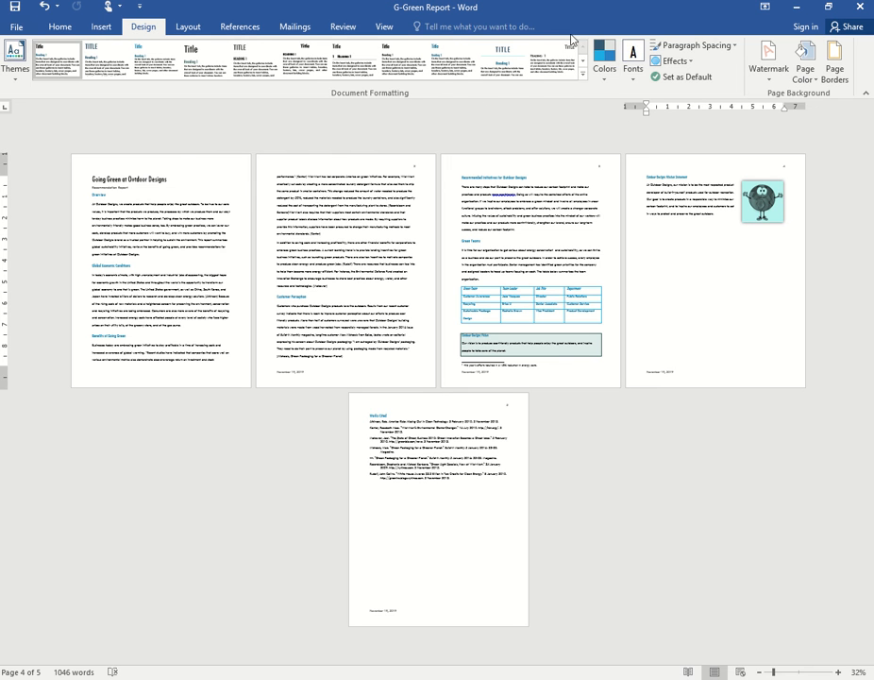
click(611, 87)
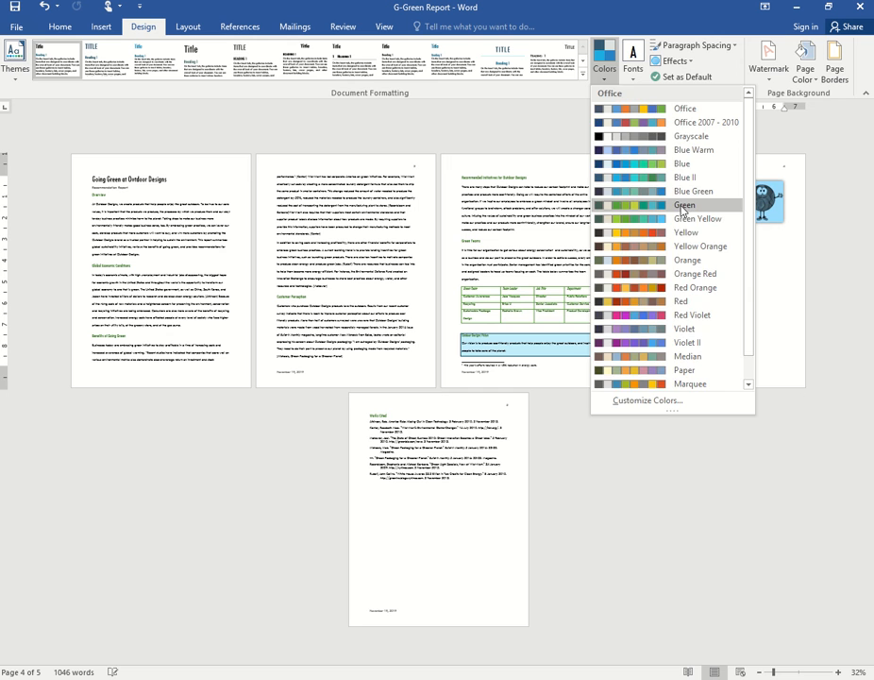
click(683, 206)
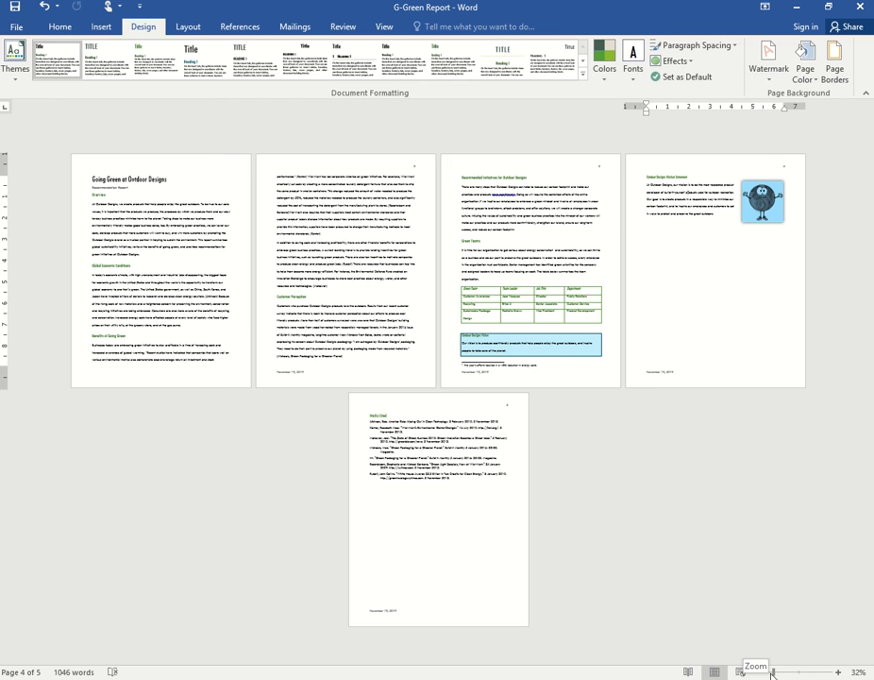
drag(774, 672, 783, 674)
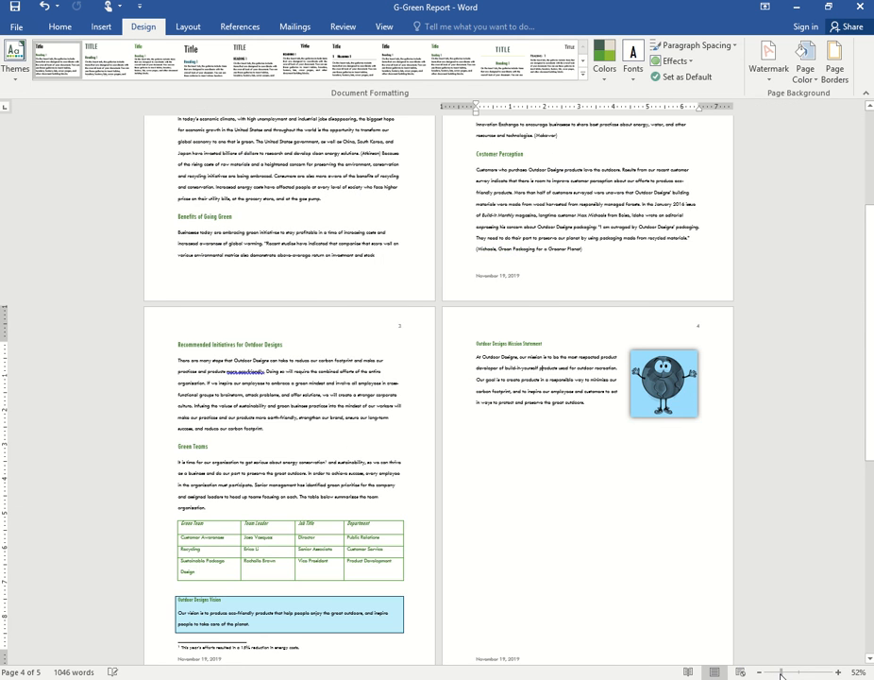
scroll(530, 567, up, 5)
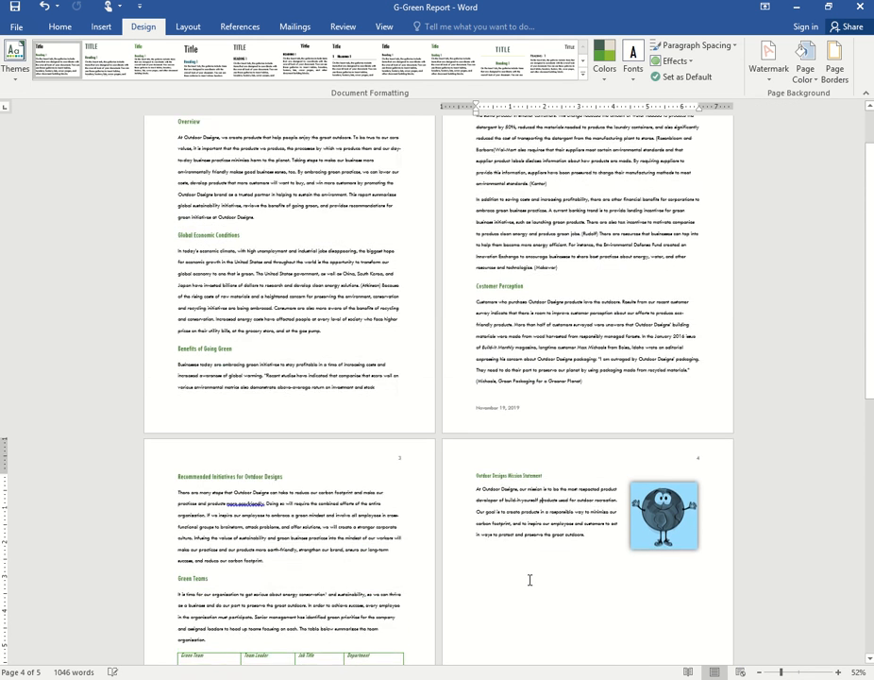
scroll(529, 580, down, 7)
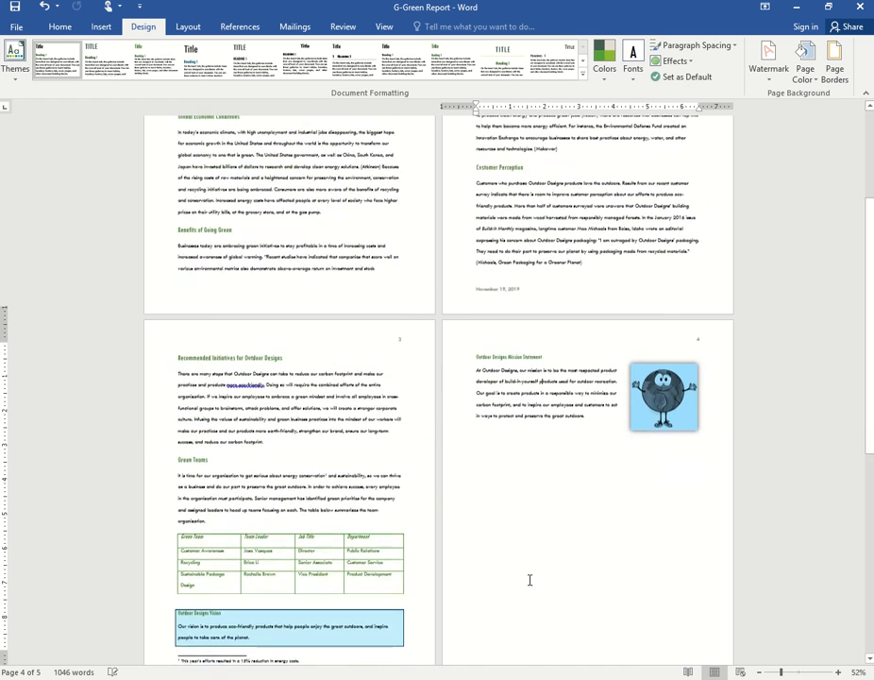
scroll(530, 580, up, 4)
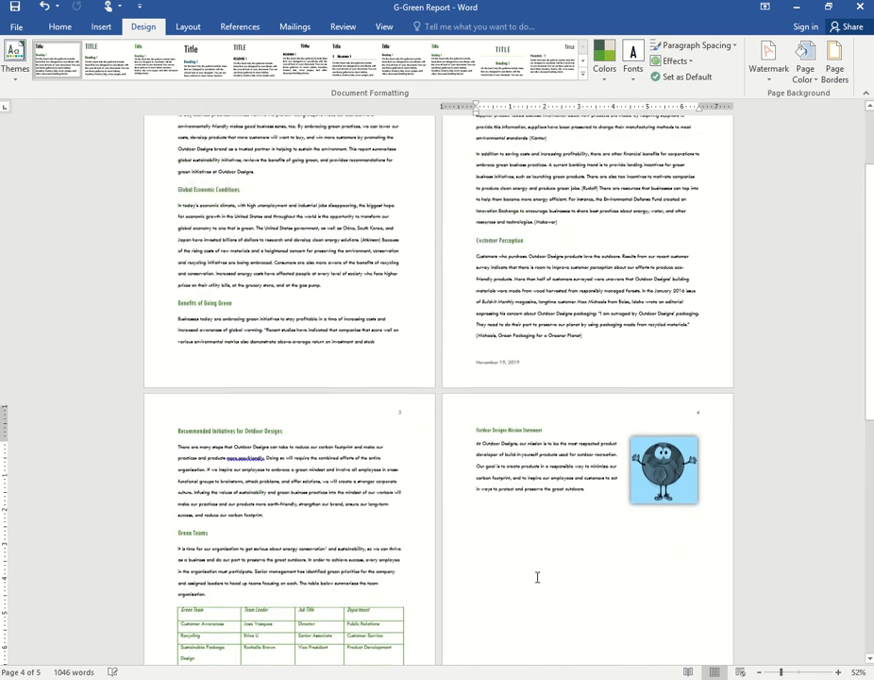